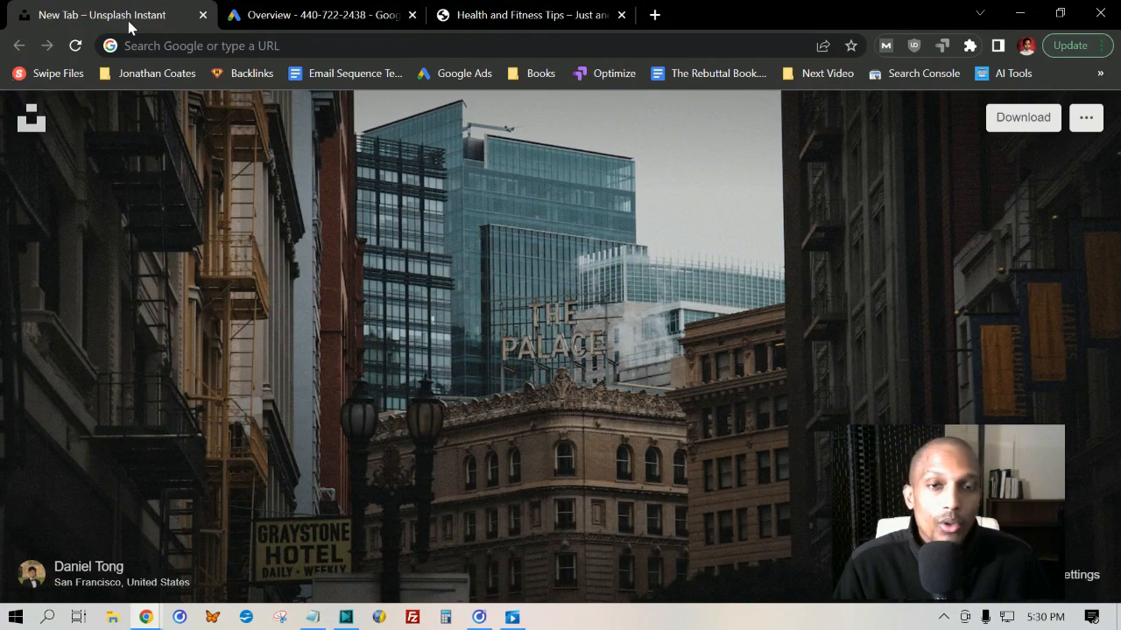
Switch to Google Ads and review the account overview, including its date range options, performance chart and draft campaign
click(348, 17)
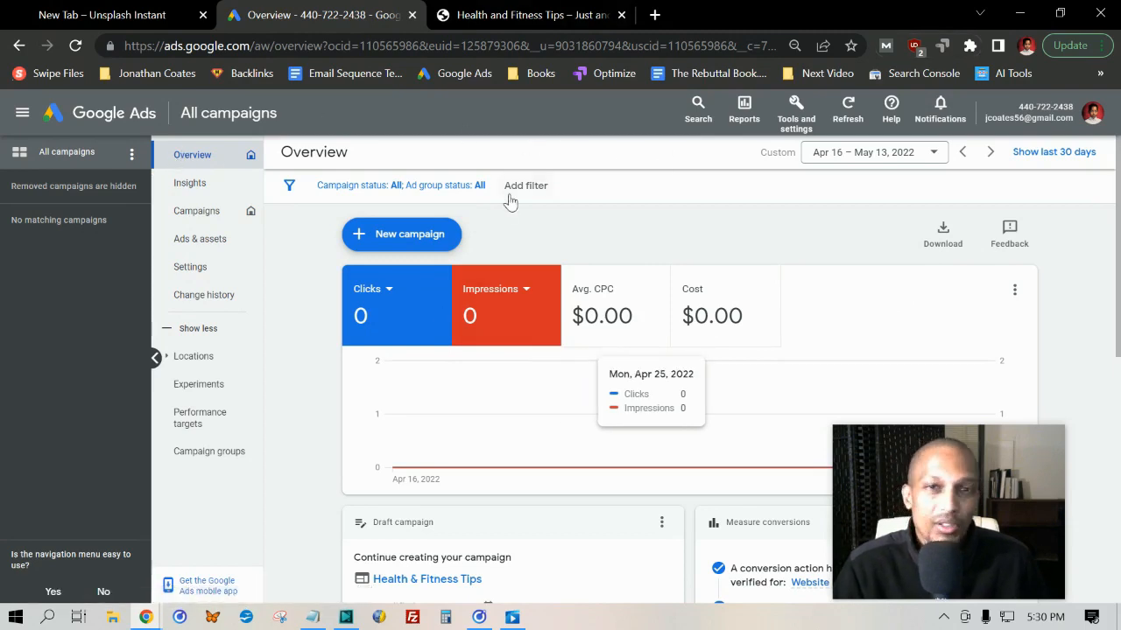
scroll(486, 237, down, 1)
scroll(486, 236, up, 1)
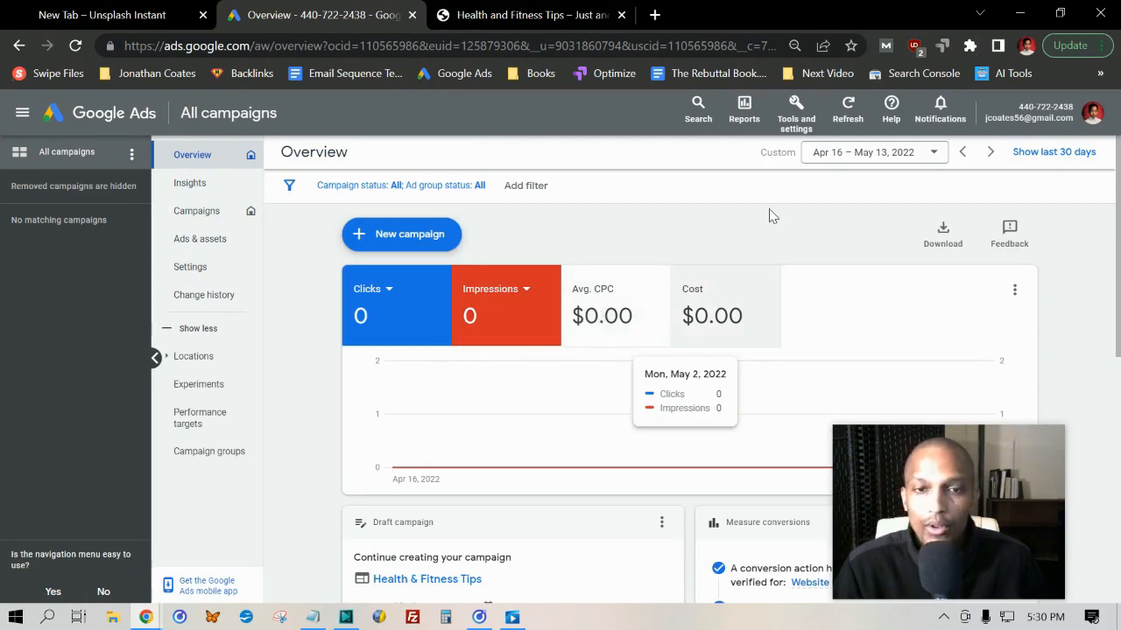
click(935, 154)
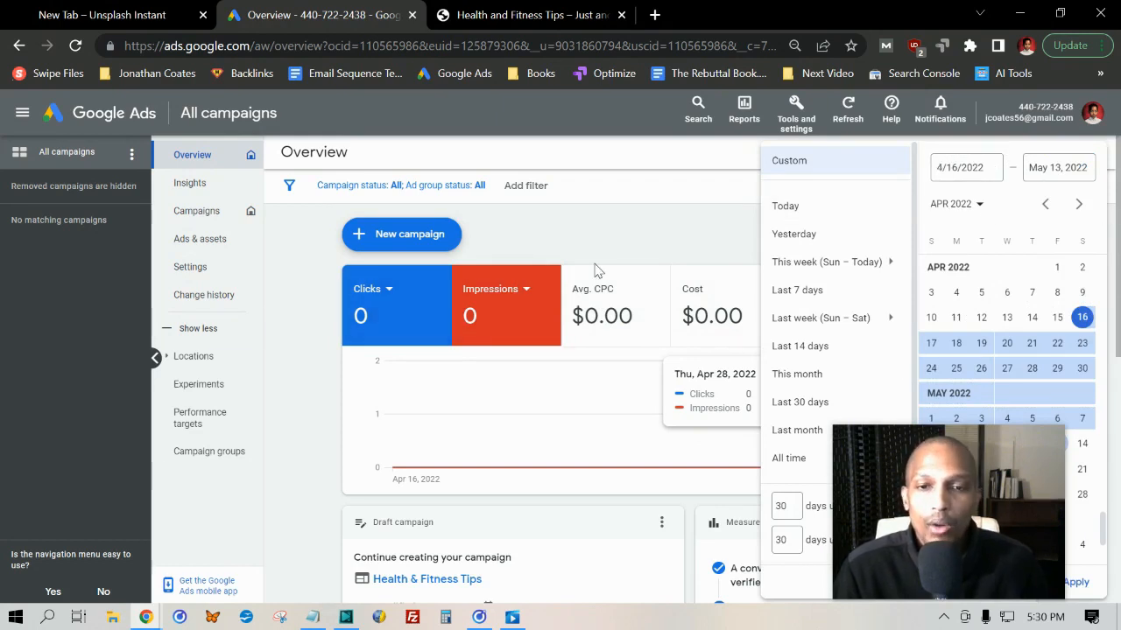
click(623, 246)
scroll(625, 254, down, 4)
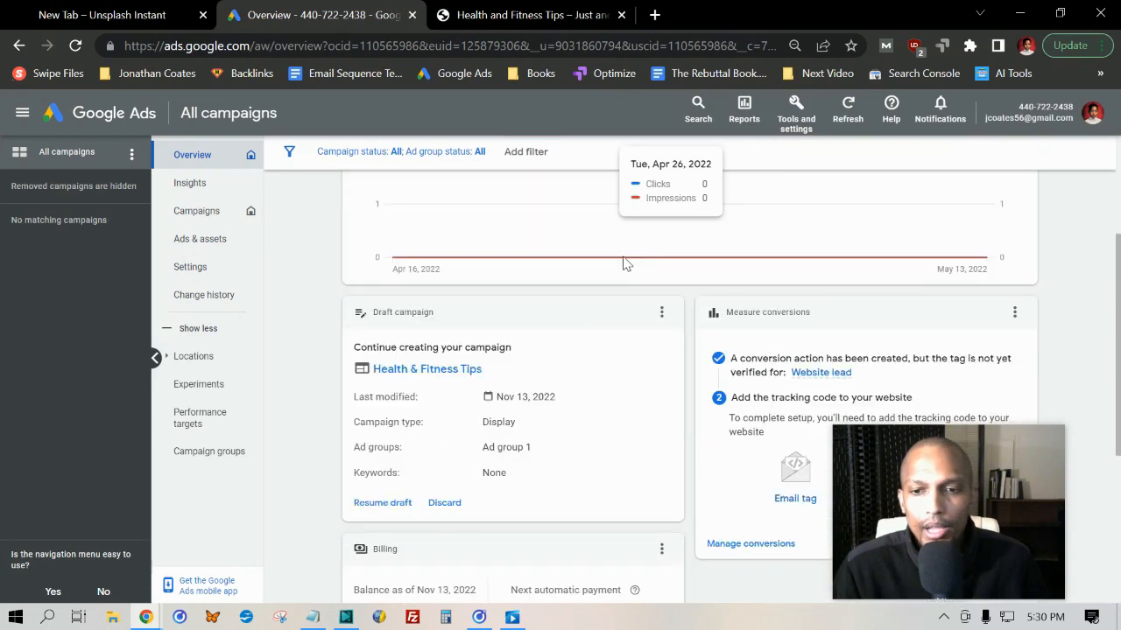
scroll(625, 273, down, 3)
scroll(601, 356, up, 6)
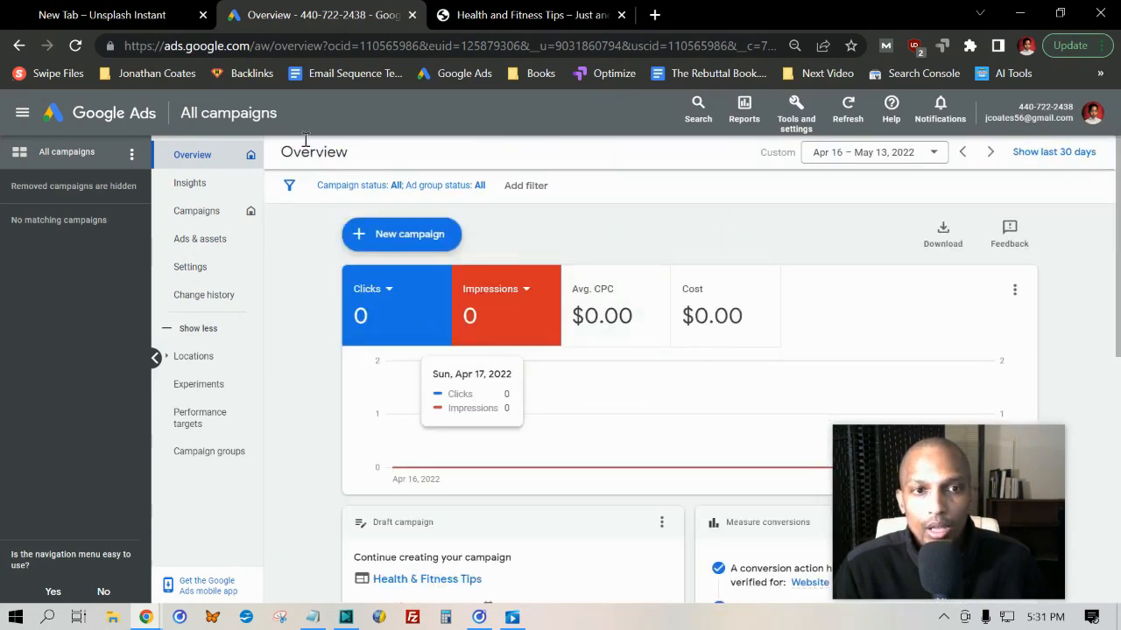
Review the account's Insights page, including the week-over-week view and the available date ranges
click(203, 182)
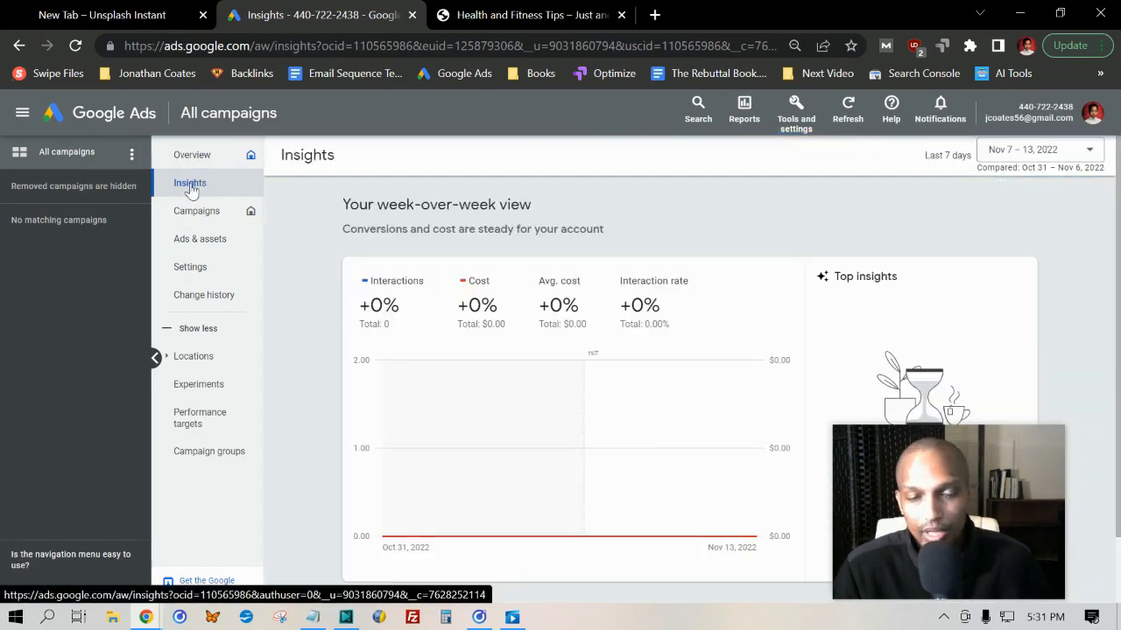
scroll(355, 201, down, 1)
scroll(363, 226, up, 1)
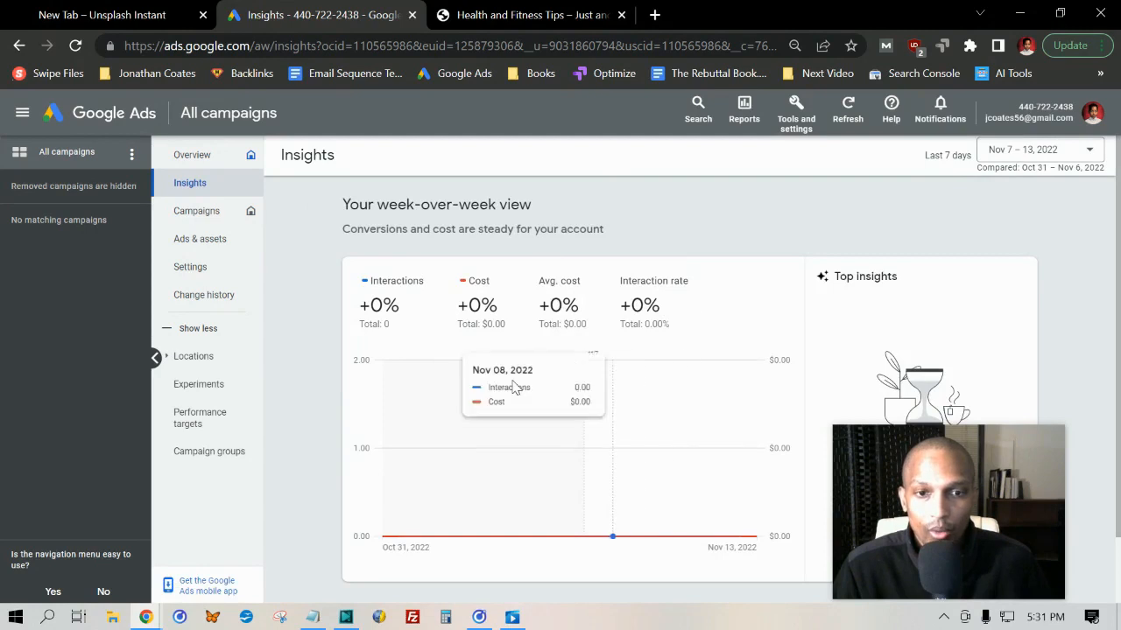
click(1089, 151)
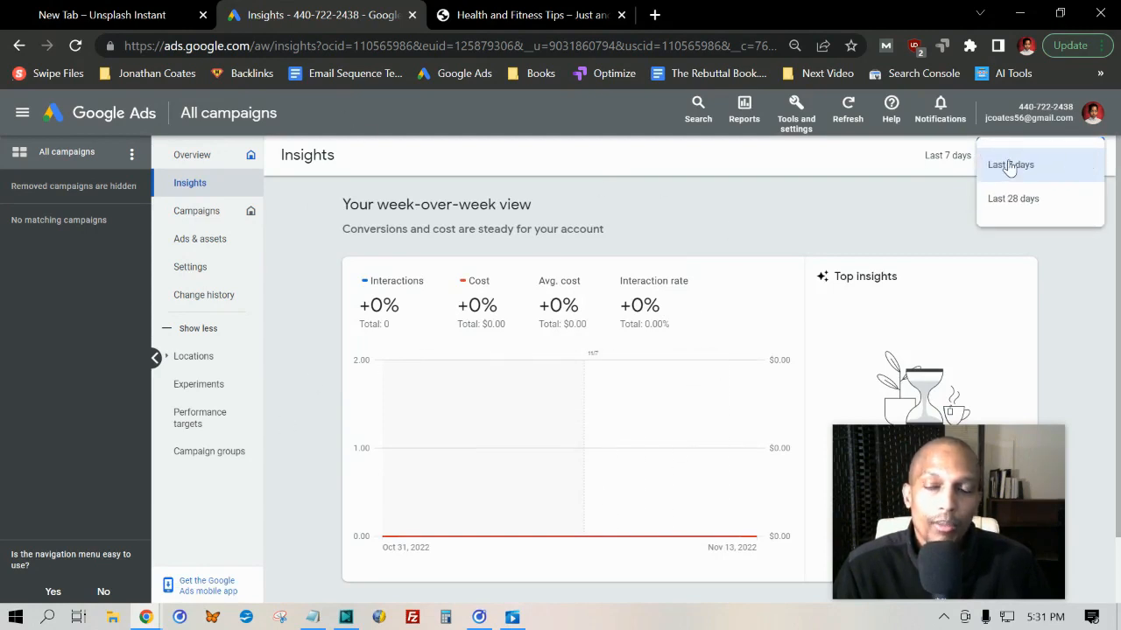
click(993, 296)
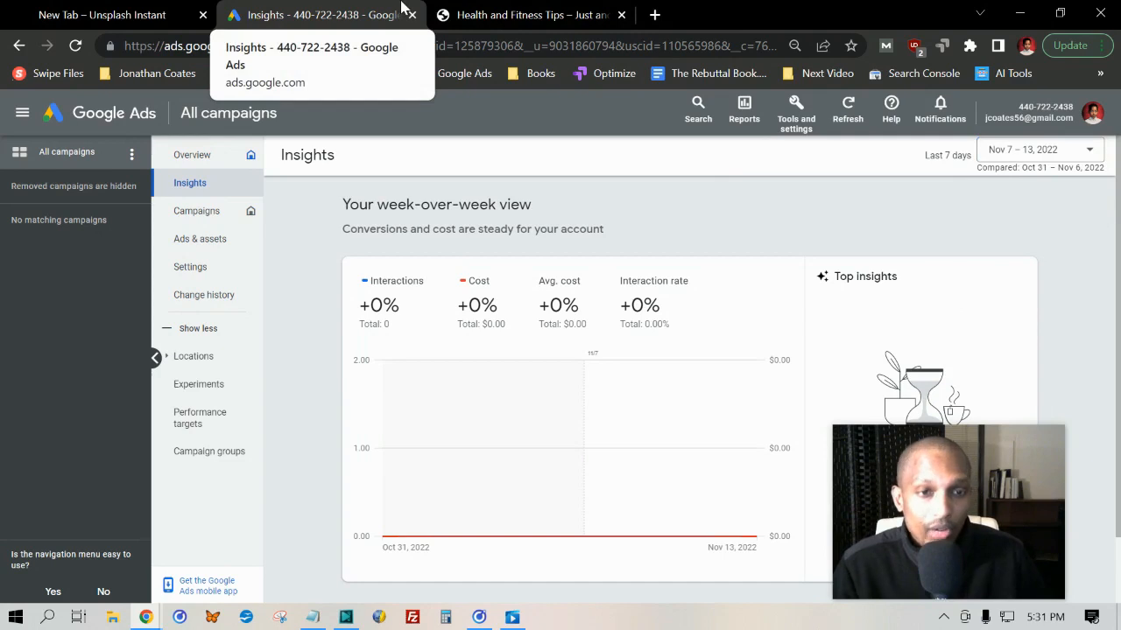
Start creating a new campaign from the account's campaign list
click(185, 223)
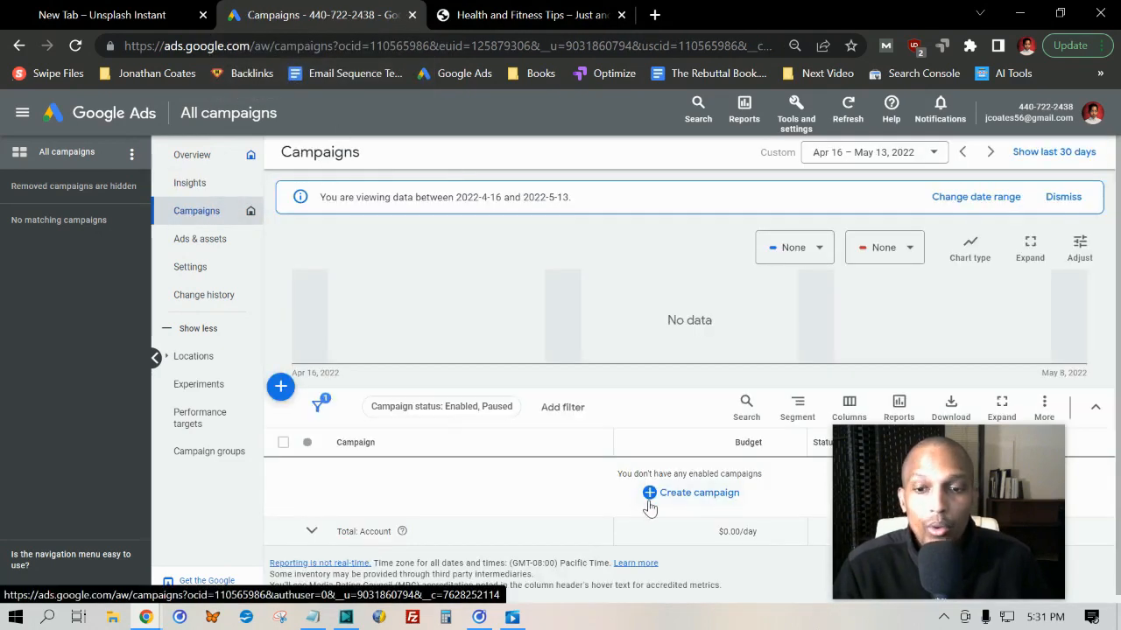
click(720, 497)
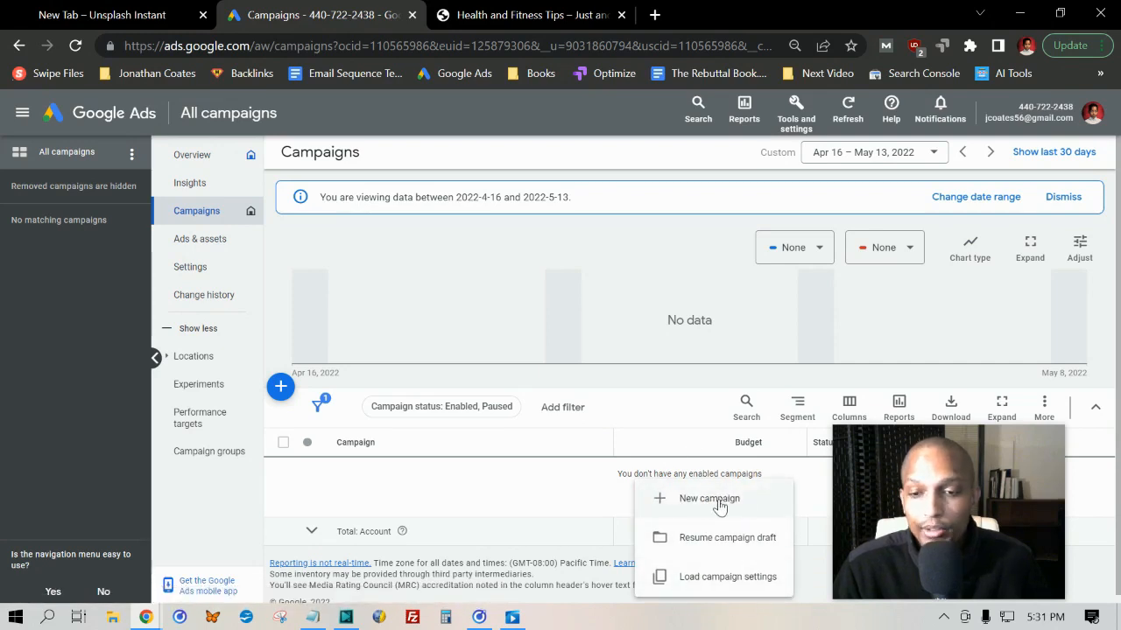
click(715, 499)
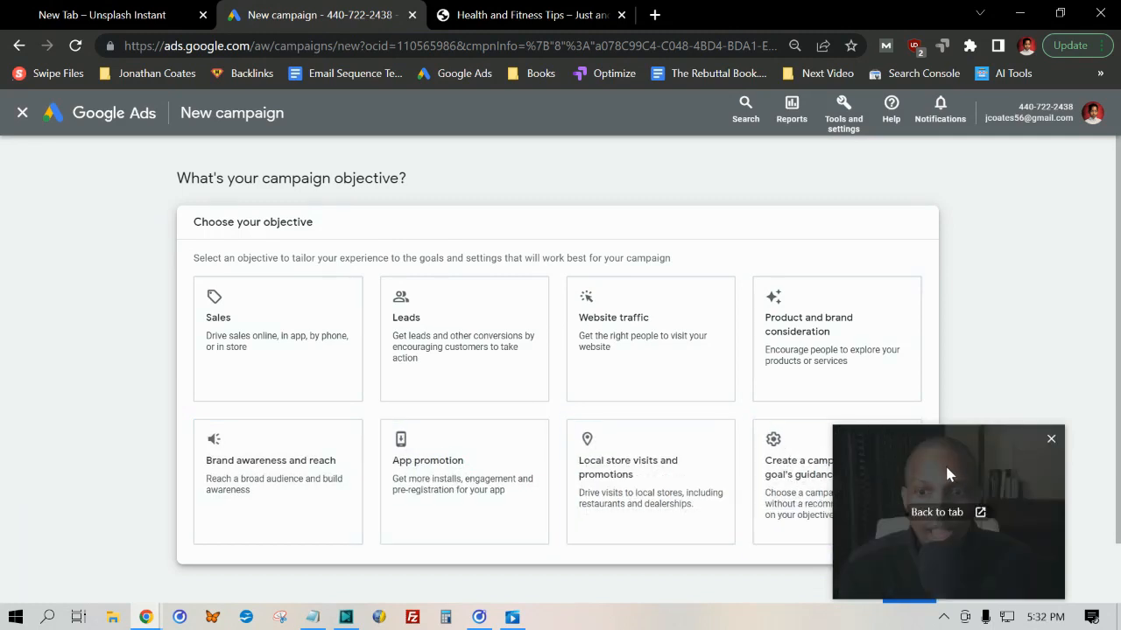
Choose to create the campaign without a goal's guidance as its objective
drag(946, 467, 1045, 190)
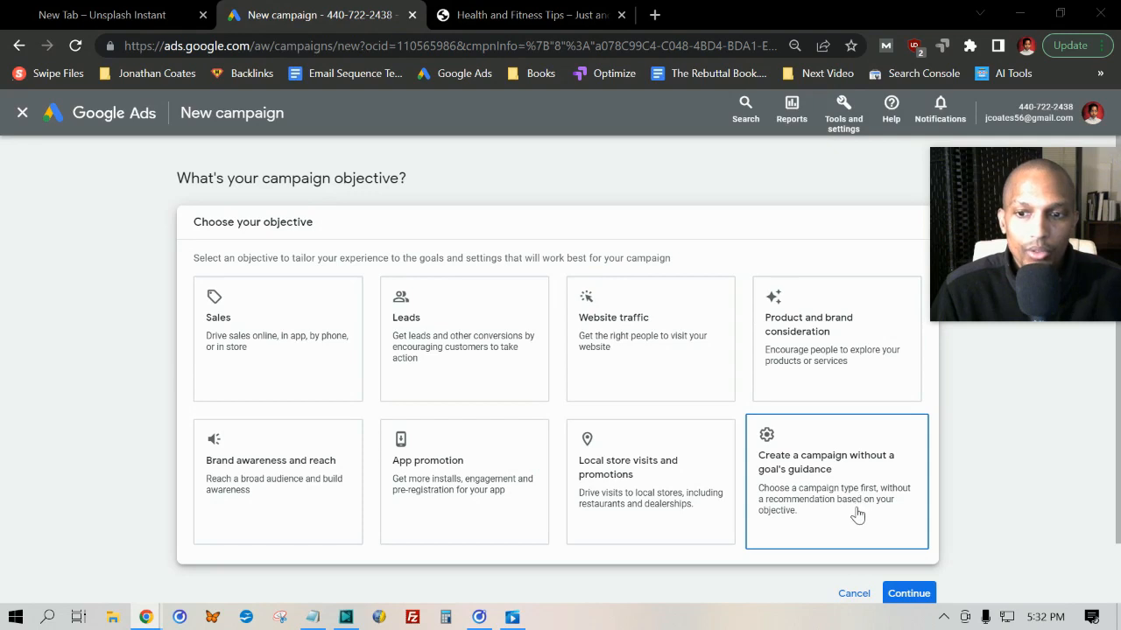
mouse_move(1000, 233)
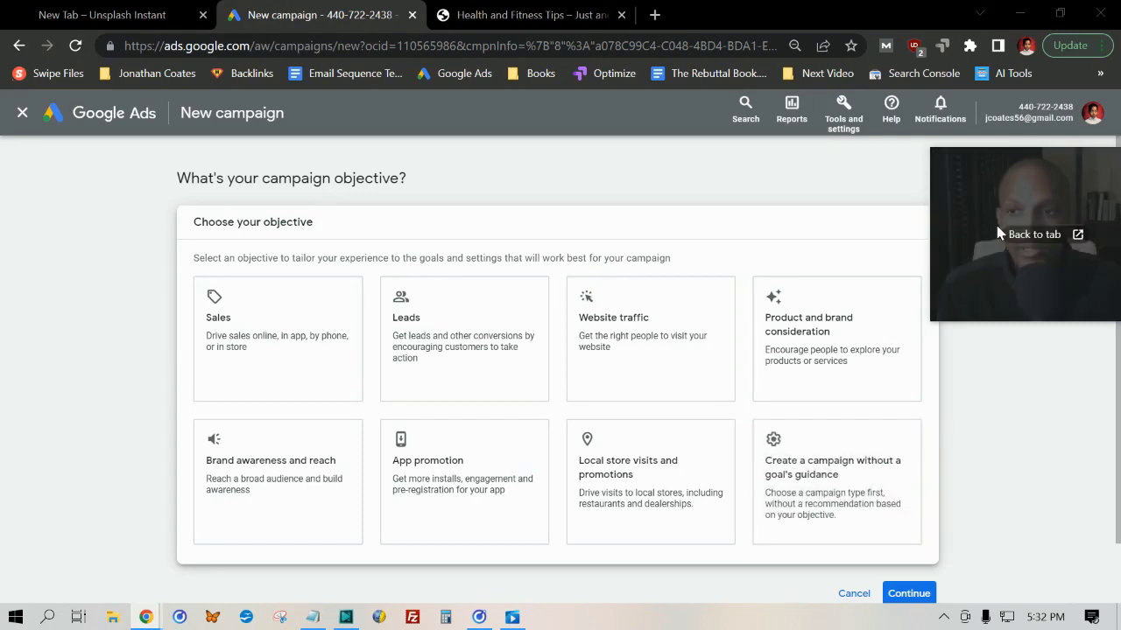
drag(1026, 178, 901, 440)
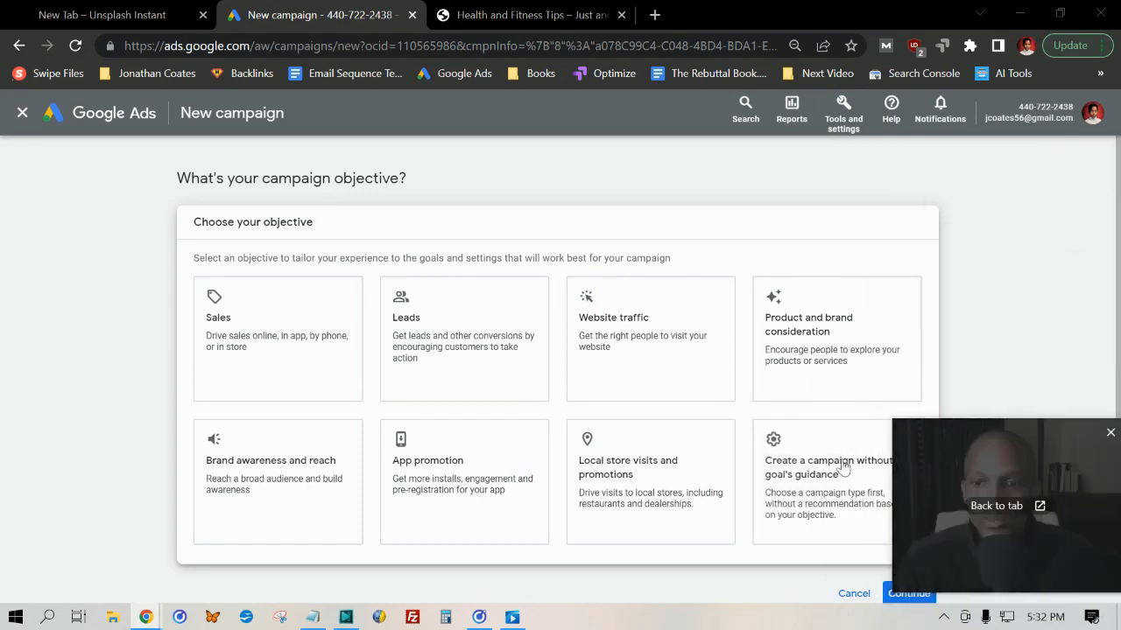
click(764, 461)
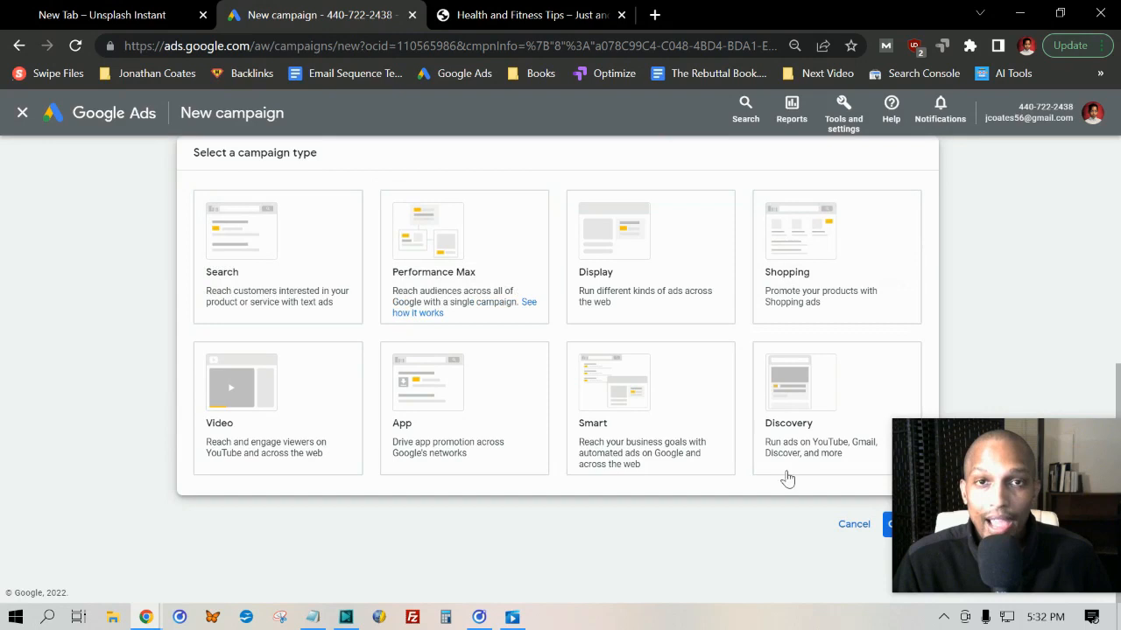
Choose Display as the campaign type and continue with the account-default conversion goal to the website and name settings
click(260, 419)
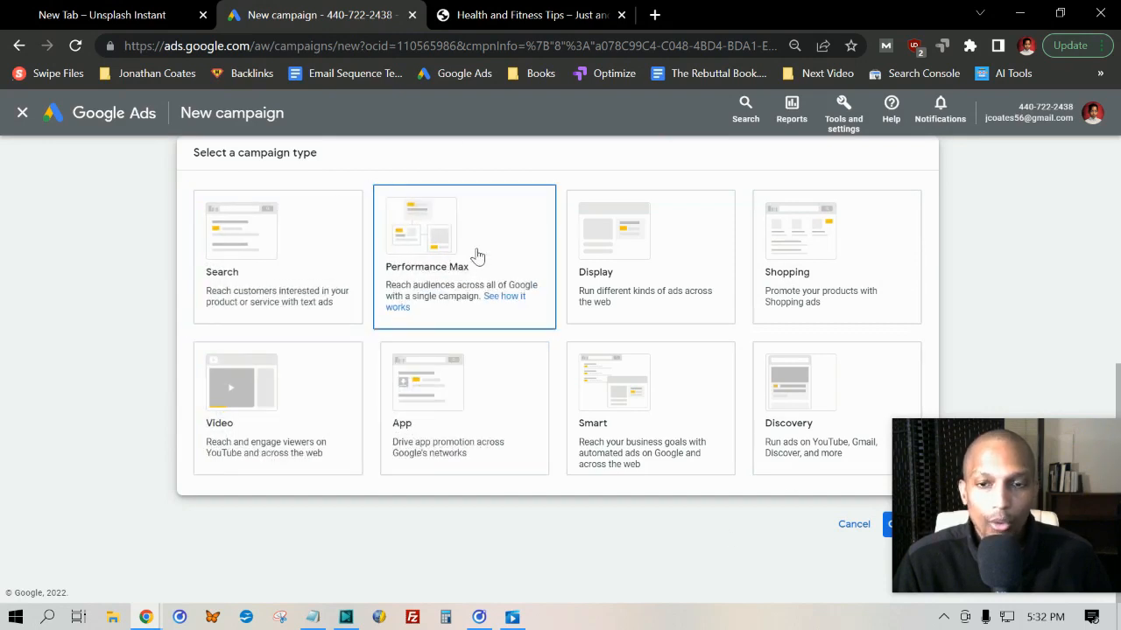
click(681, 259)
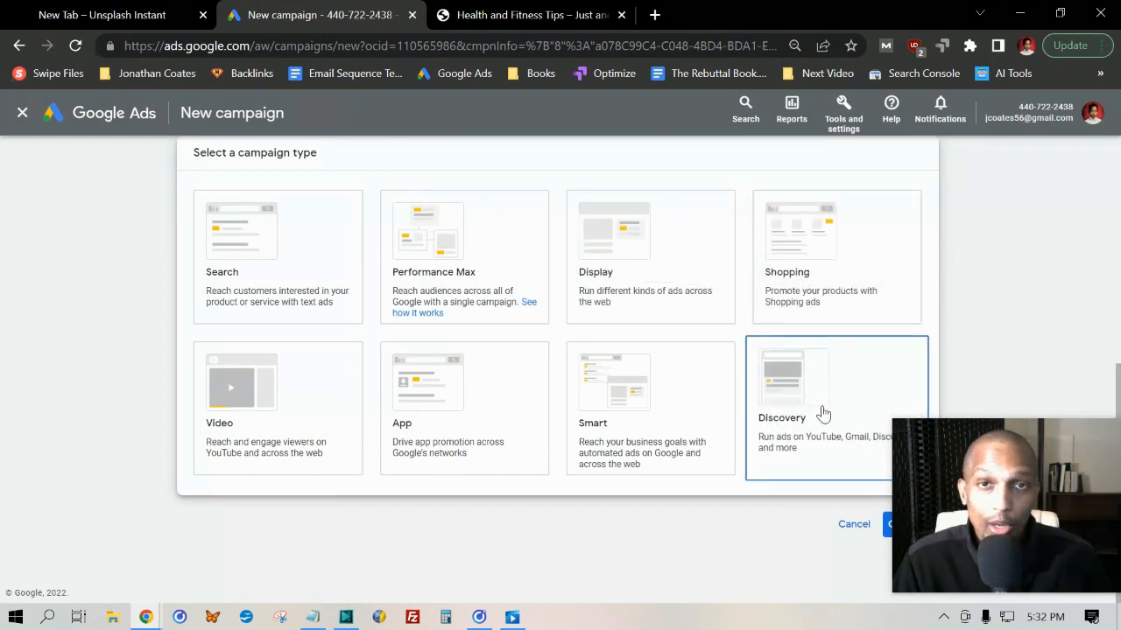
drag(1053, 442, 1044, 464)
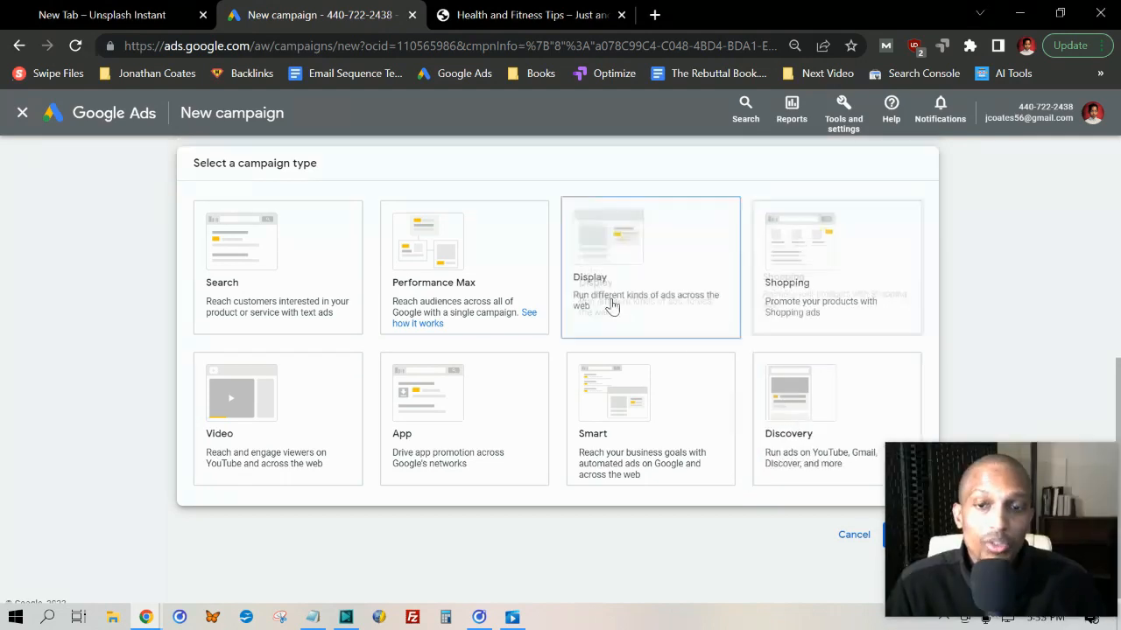
scroll(606, 278, down, 2)
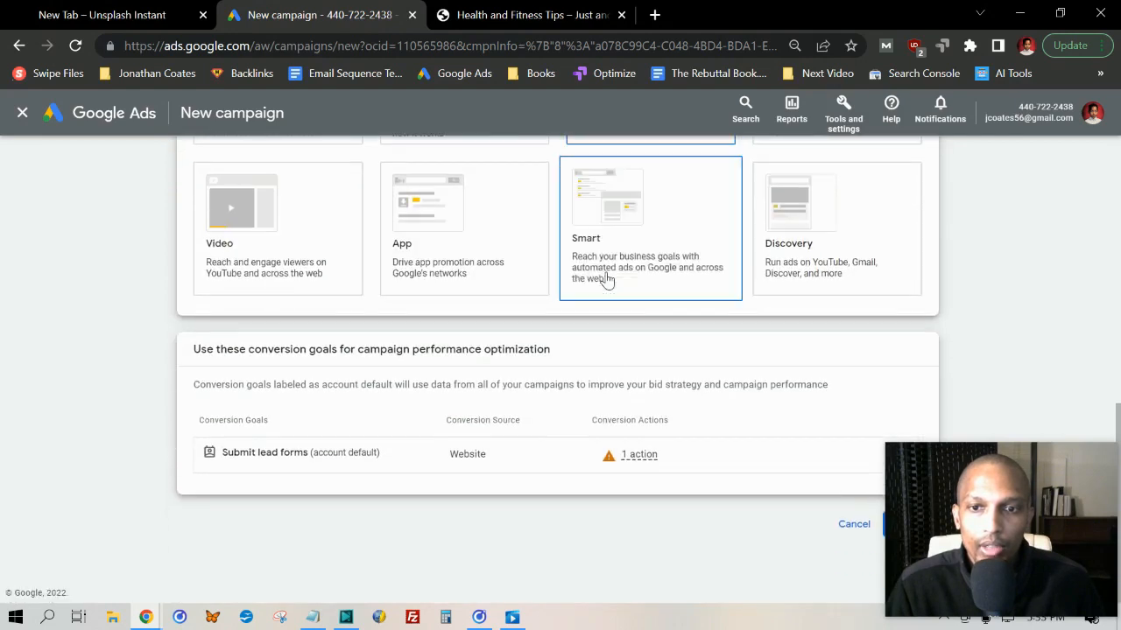
scroll(292, 368, down, 3)
drag(678, 446, 932, 465)
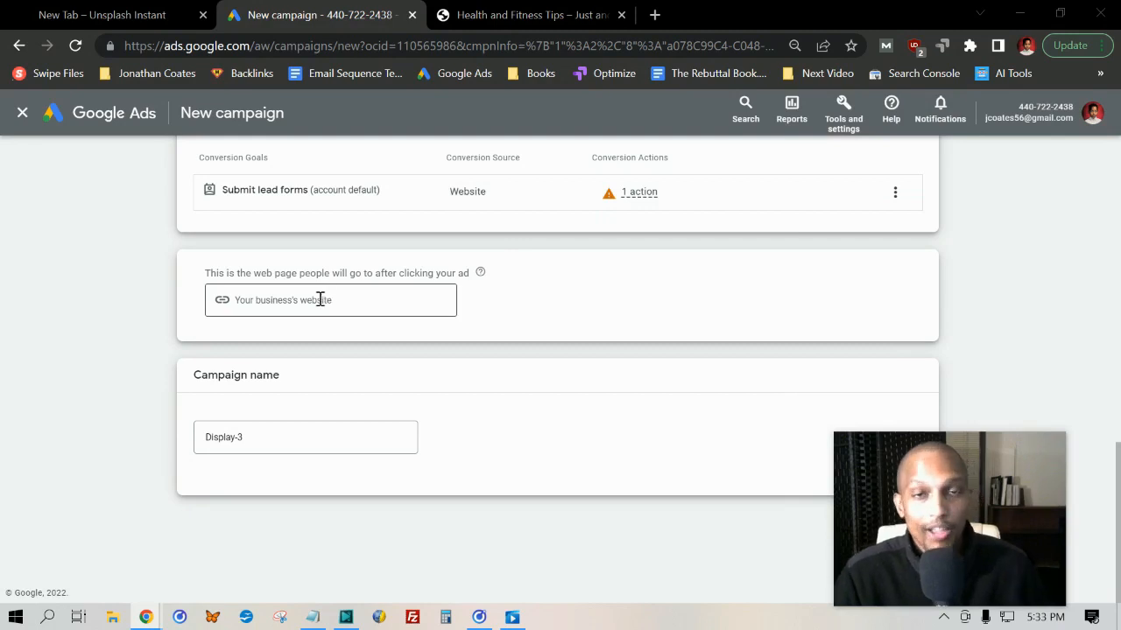
Switch to the healthnfitnesstips.net WordPress site and open the Customized Keto Plan funnel from its dashboard
click(516, 15)
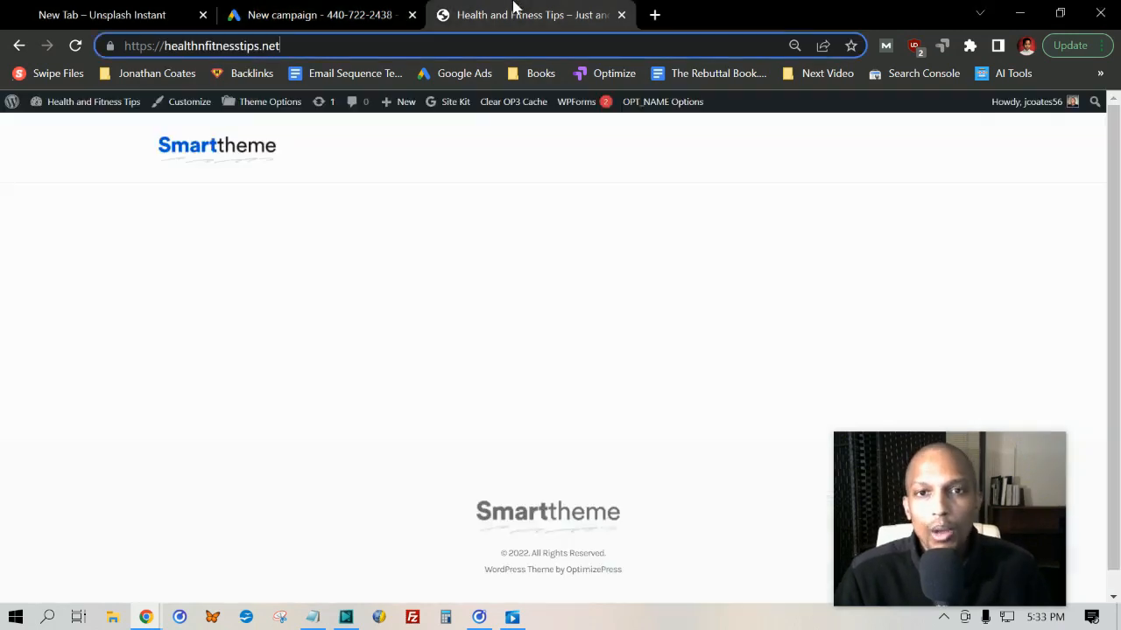
mouse_move(53, 103)
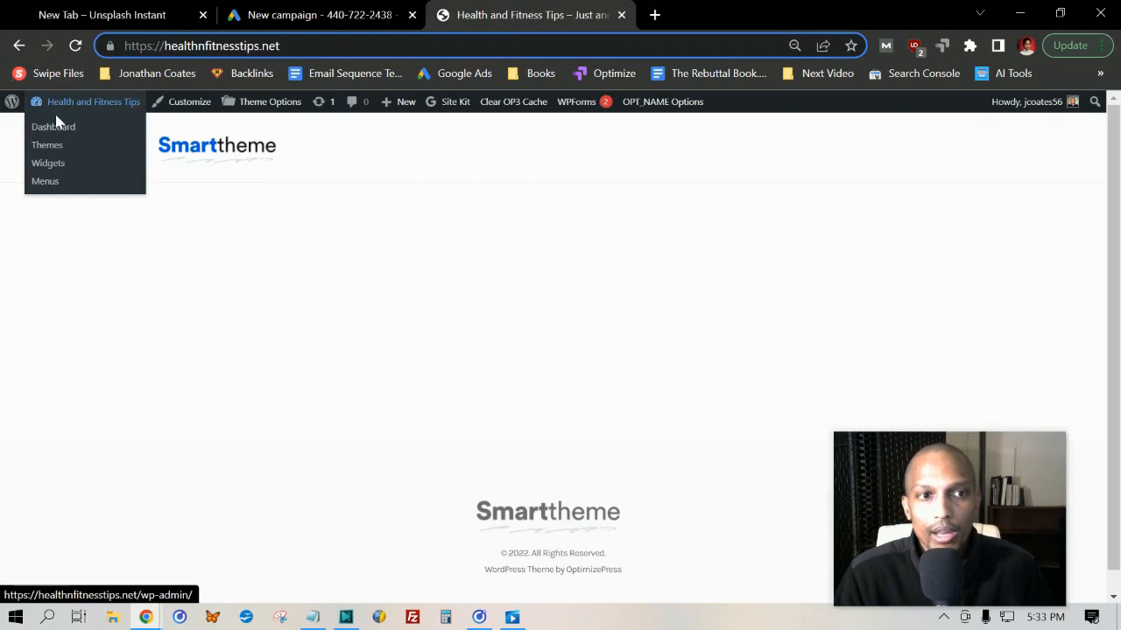
click(55, 129)
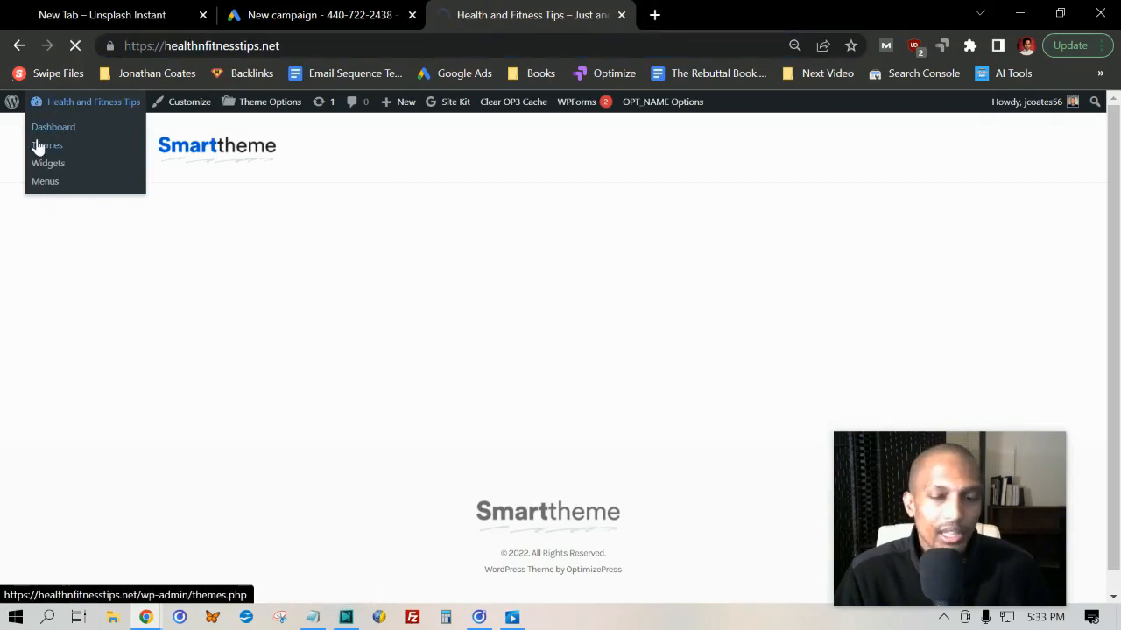
mouse_move(3, 104)
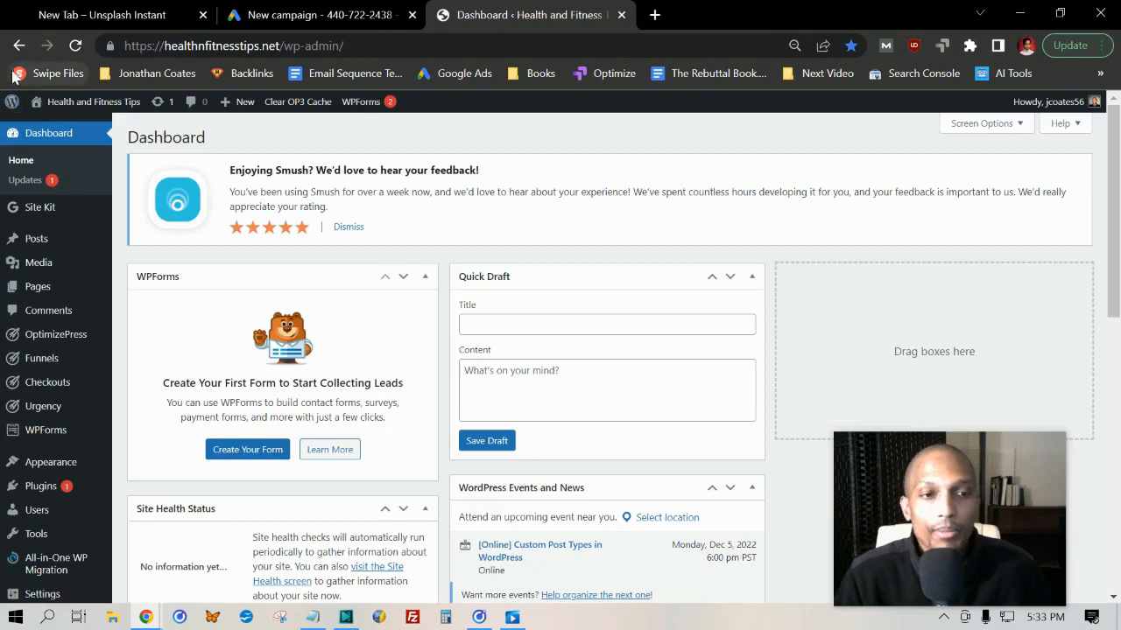
mouse_move(55, 363)
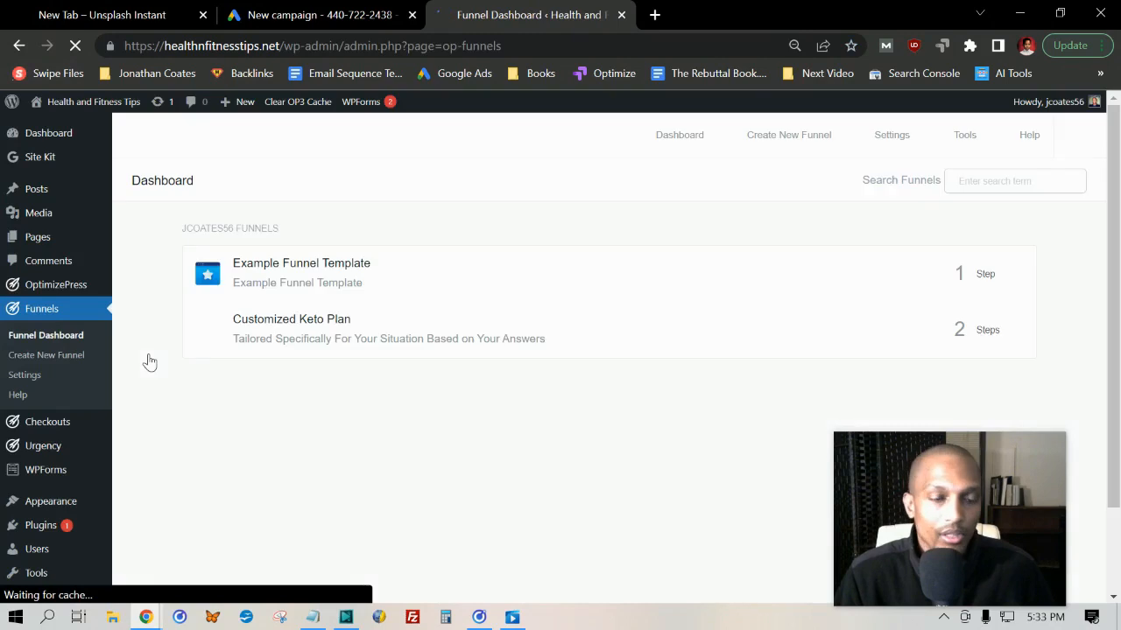
click(366, 327)
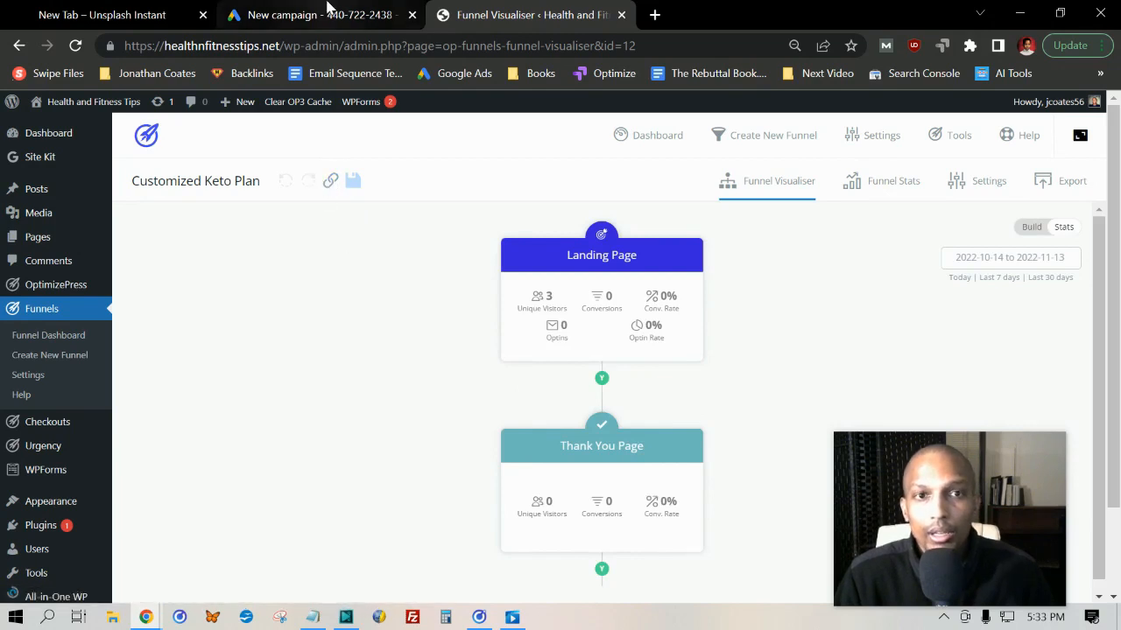
Back in the Google Ads campaign setup, paste the Customized Keto Plan funnel page URL as the business's website
click(368, 10)
click(271, 300)
right_click(273, 306)
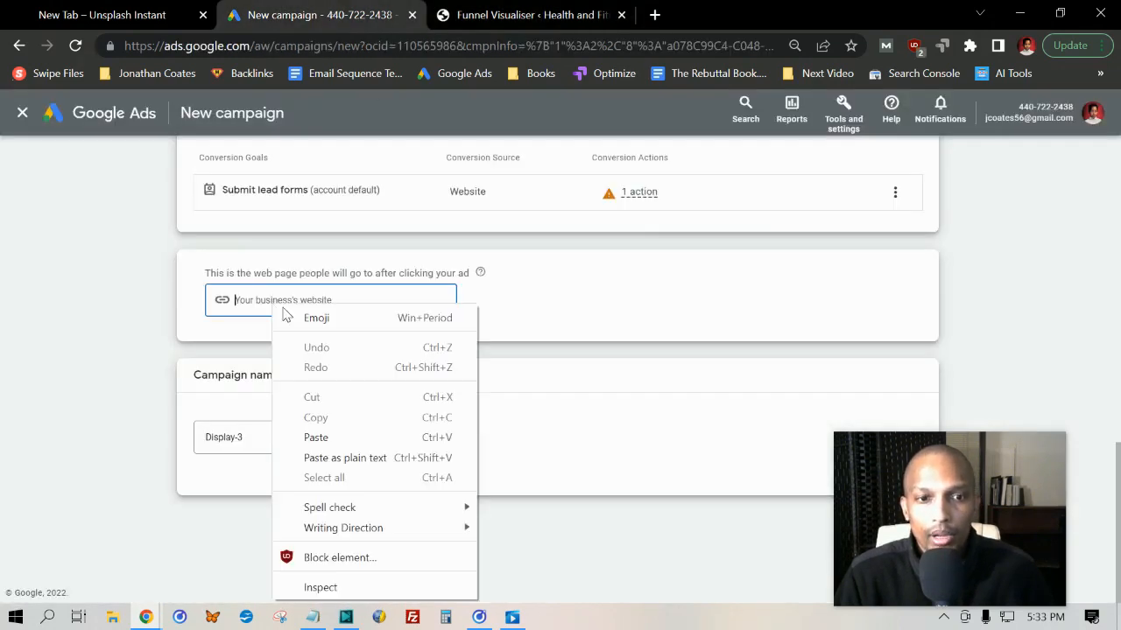
click(315, 437)
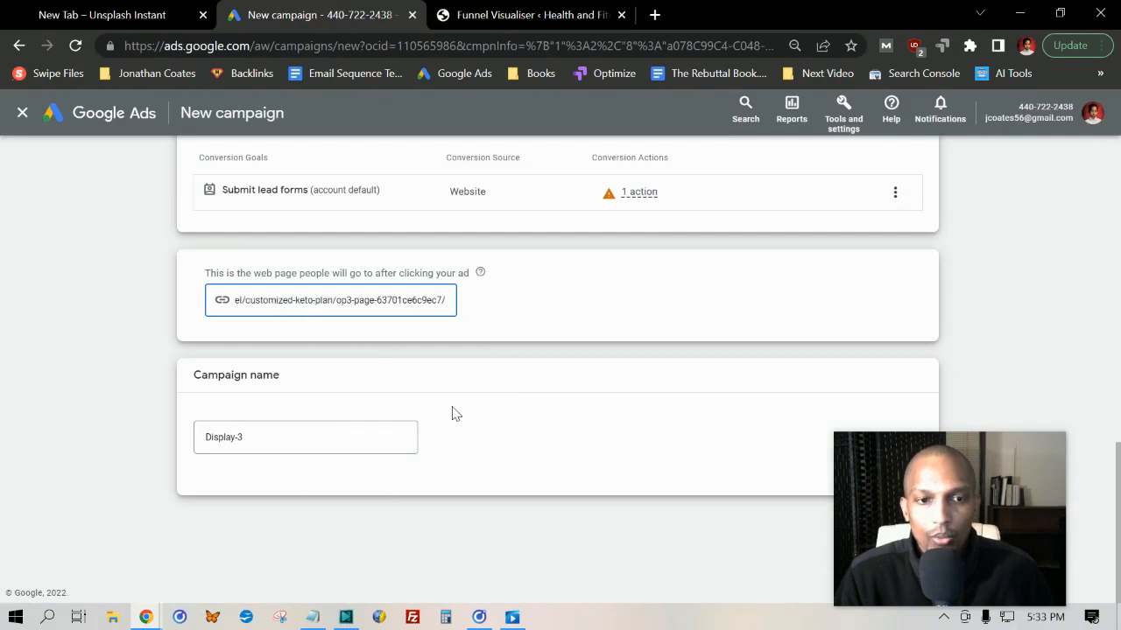
Name the campaign "Health and Fitness Tips (3)" and start it as a new campaign instead of resuming the saved draft
click(253, 449)
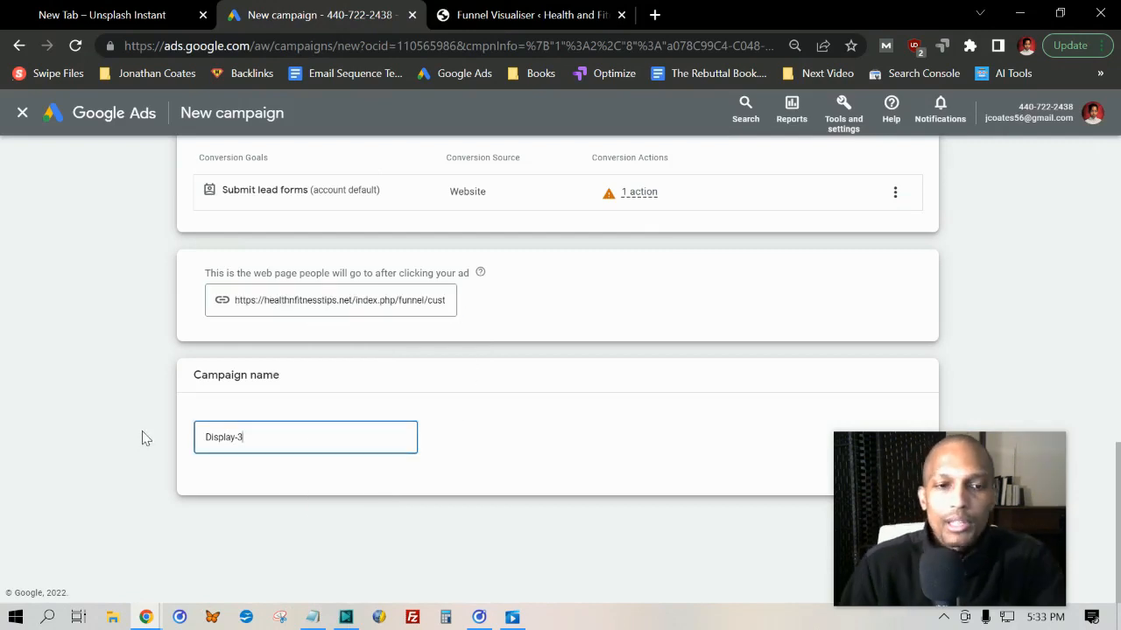
text(ss Tips (3)
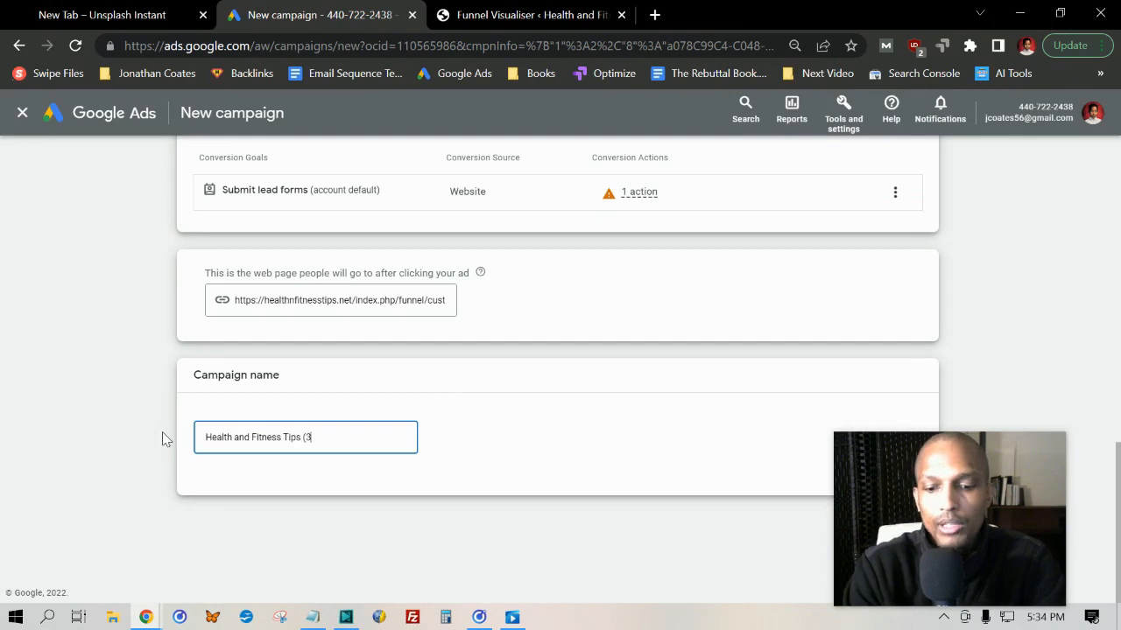
text())
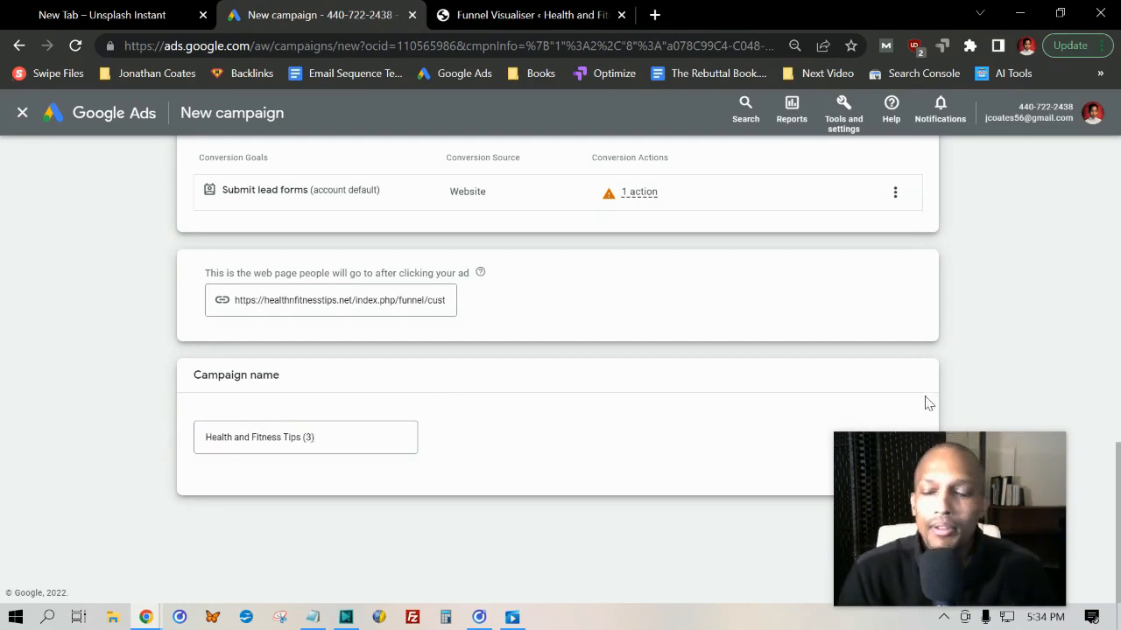
click(908, 524)
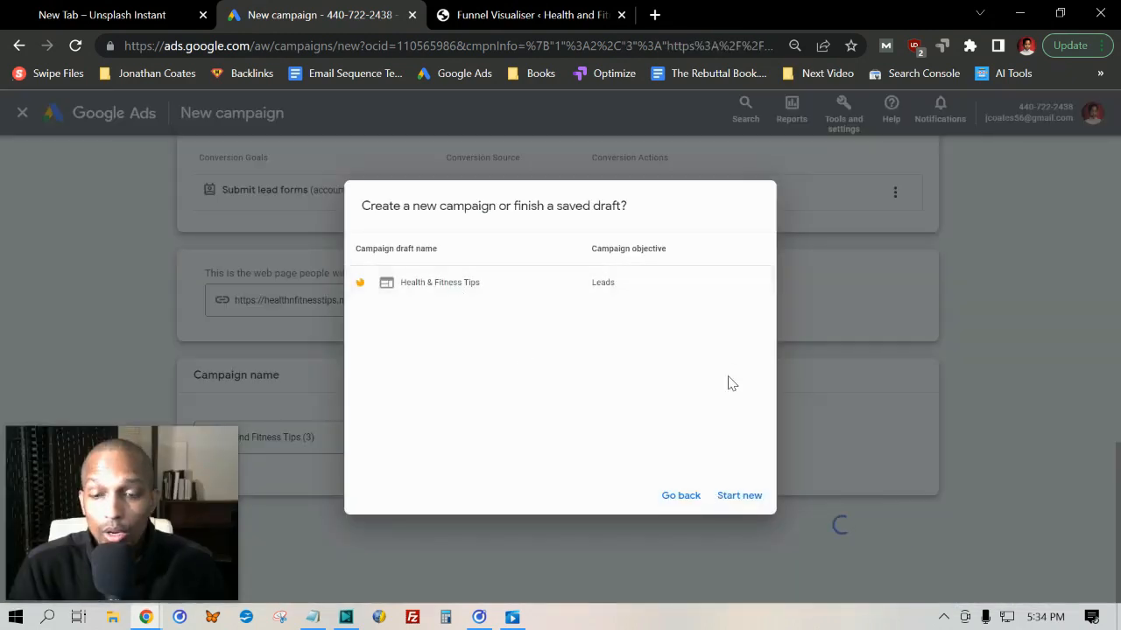
click(725, 501)
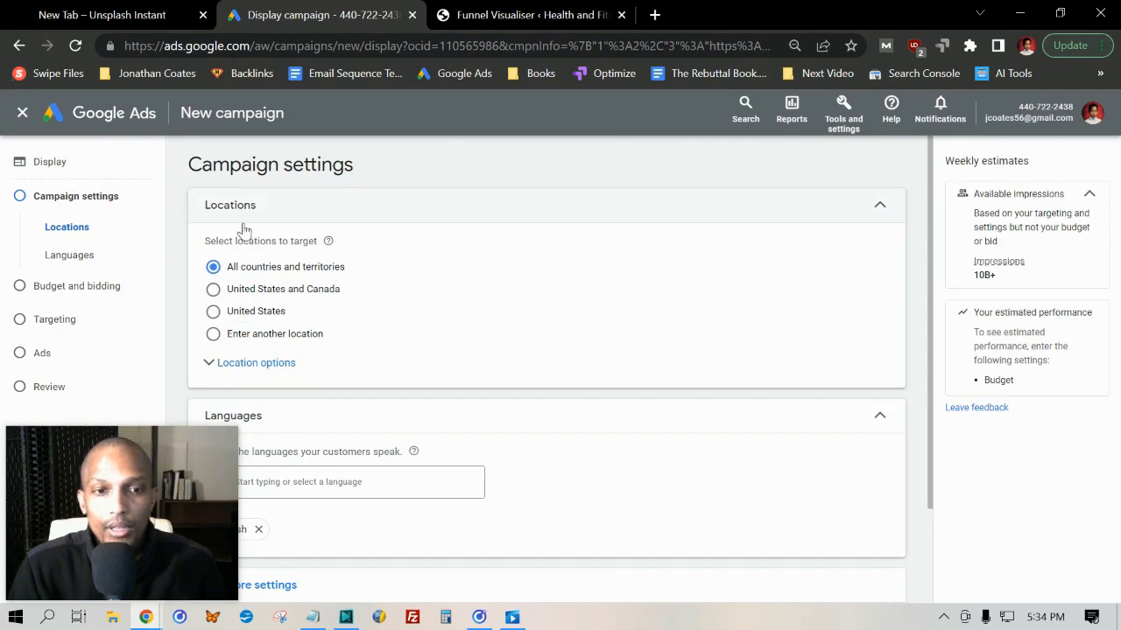
Set the campaign's target location to the United States
scroll(235, 254, down, 1)
scroll(230, 274, up, 1)
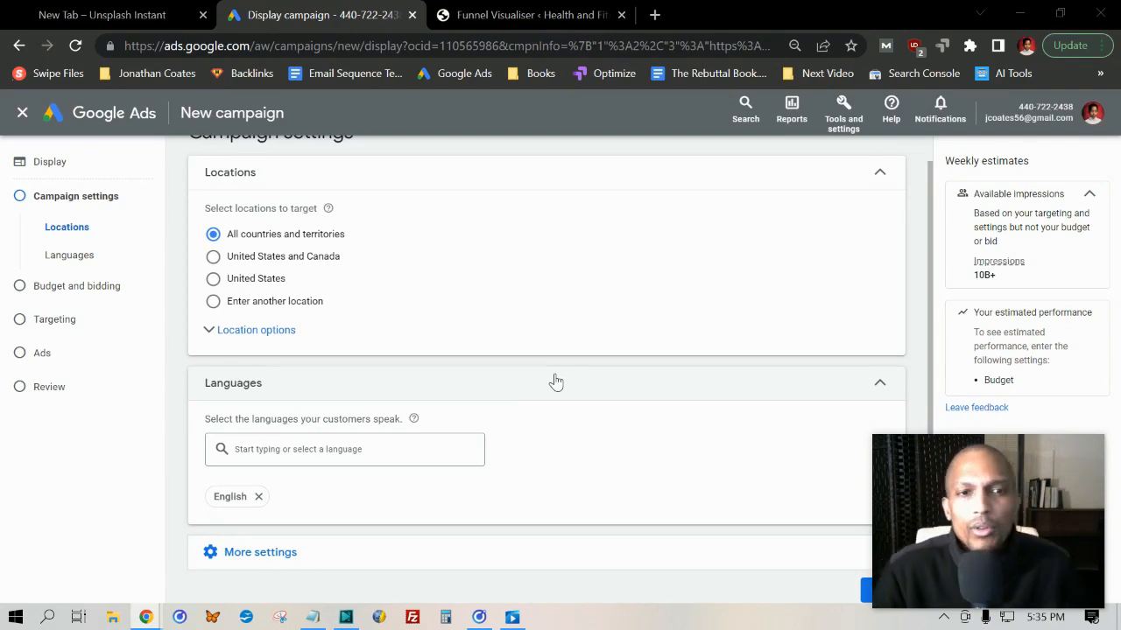
click(214, 279)
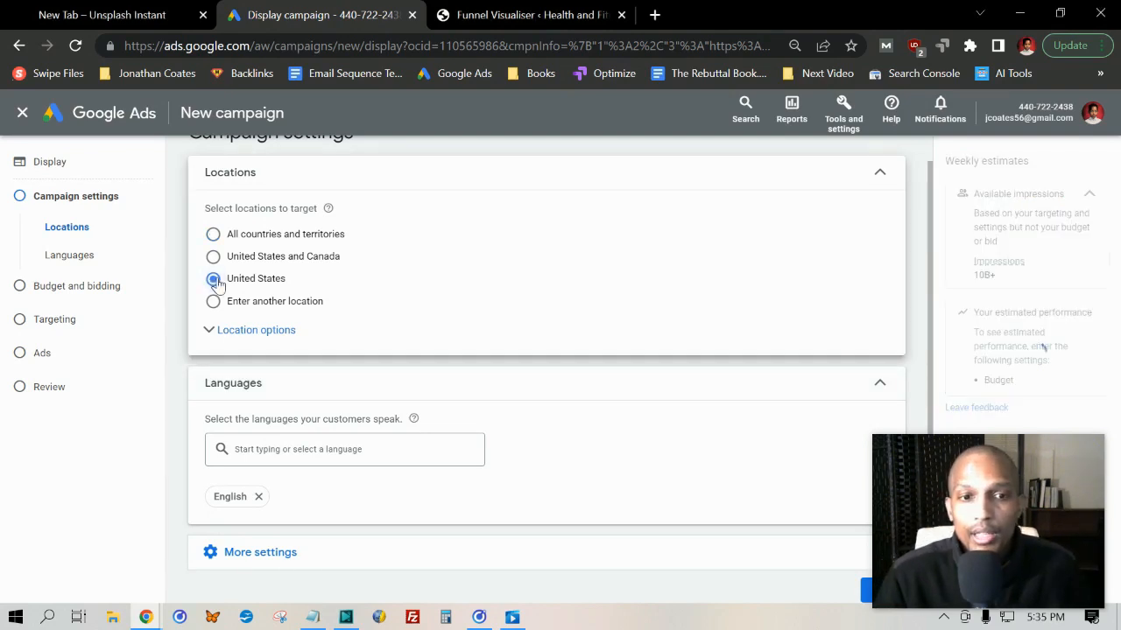
Keep English as the campaign language, continue to budget and bidding, and set the average daily budget to $10
scroll(218, 285, down, 2)
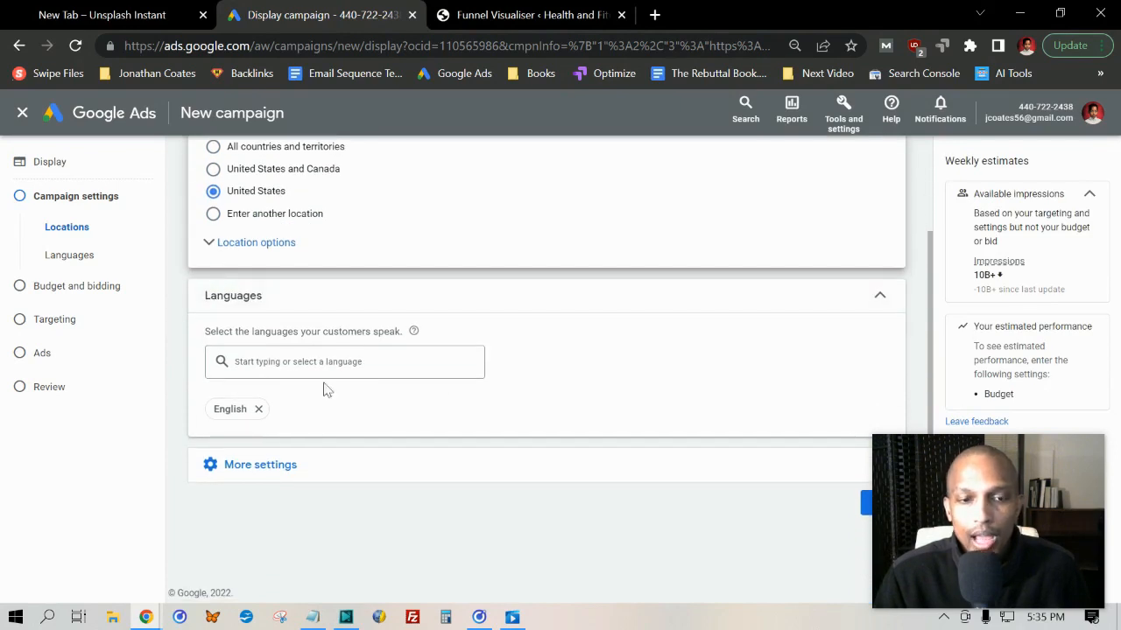
click(867, 506)
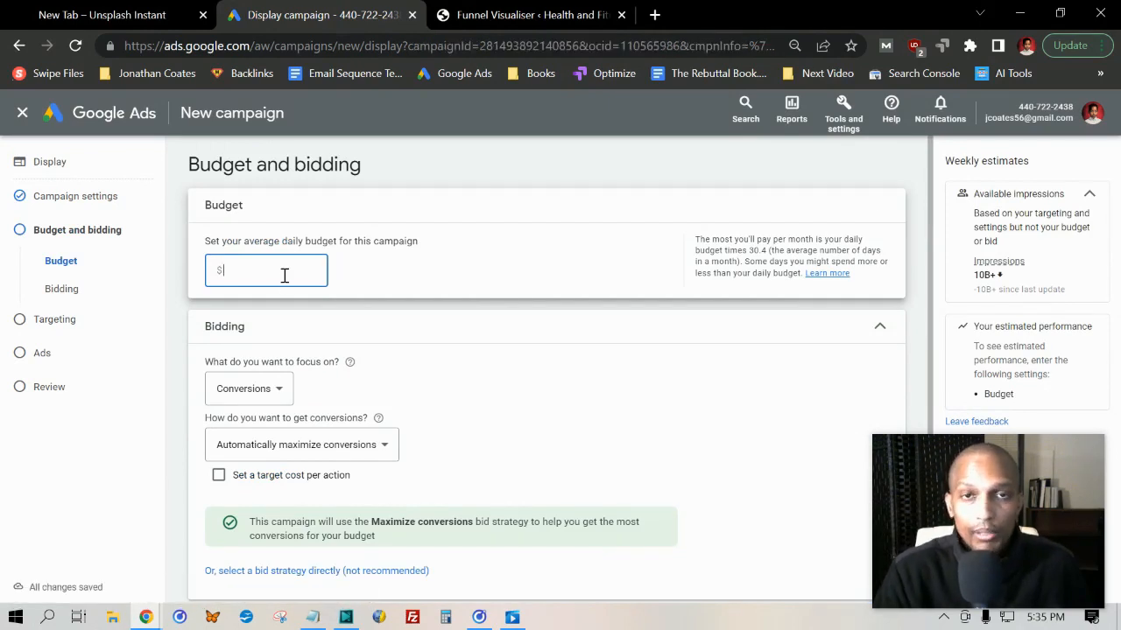
click(845, 172)
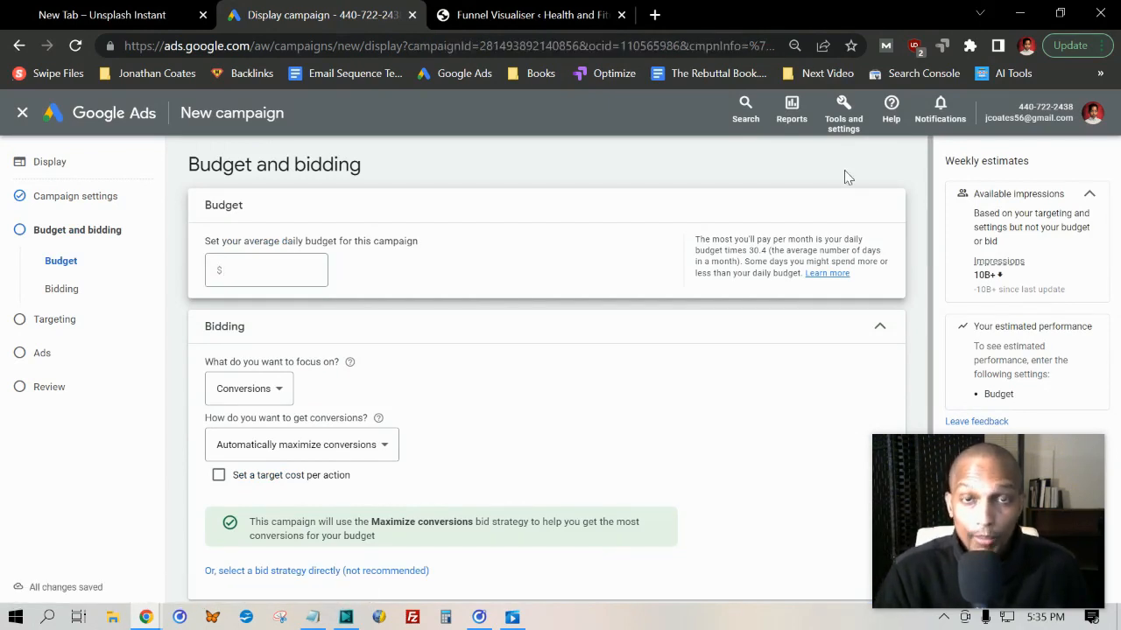
click(265, 274)
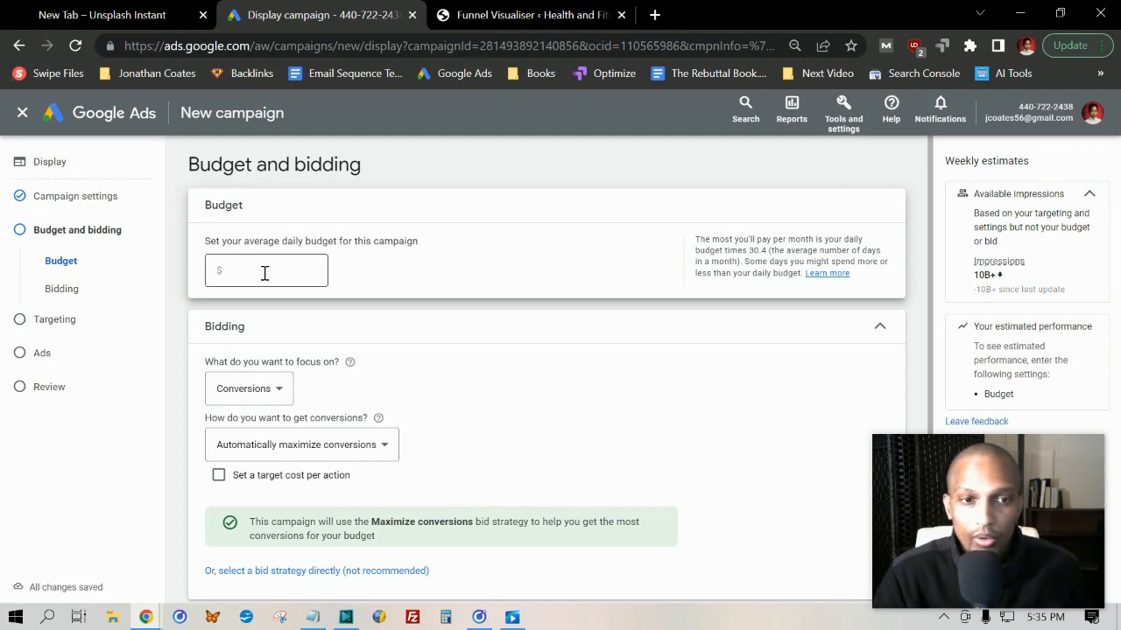
text(10)
click(370, 272)
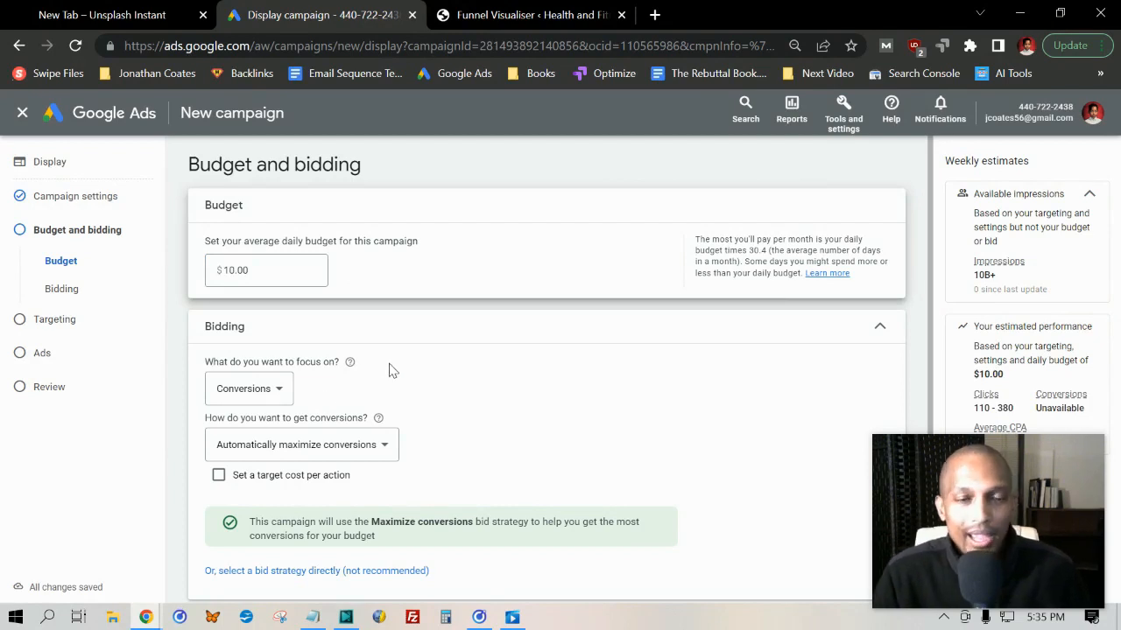
Set the bidding focus to Viewable impressions, leave the viewable CPM bid empty, and continue to targeting
click(263, 388)
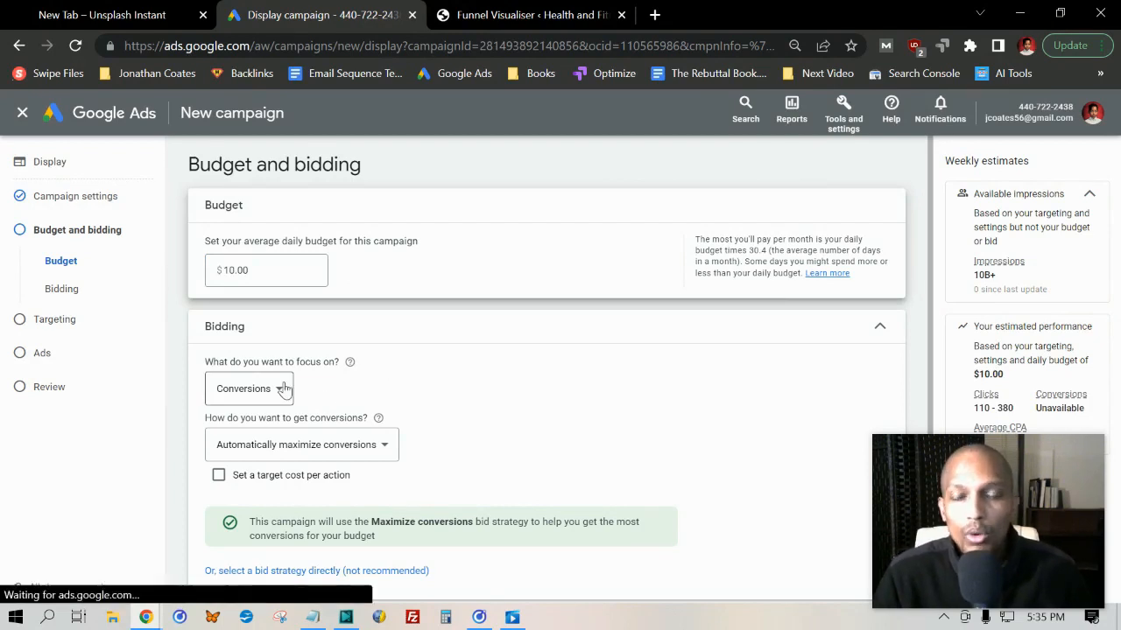
click(270, 521)
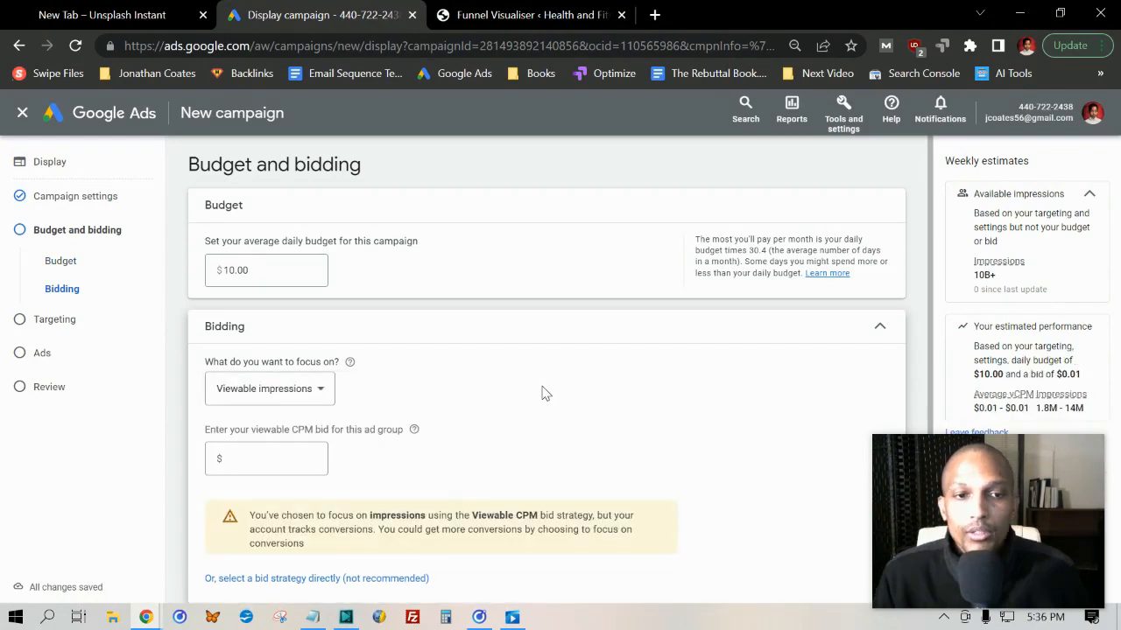
scroll(633, 376, down, 2)
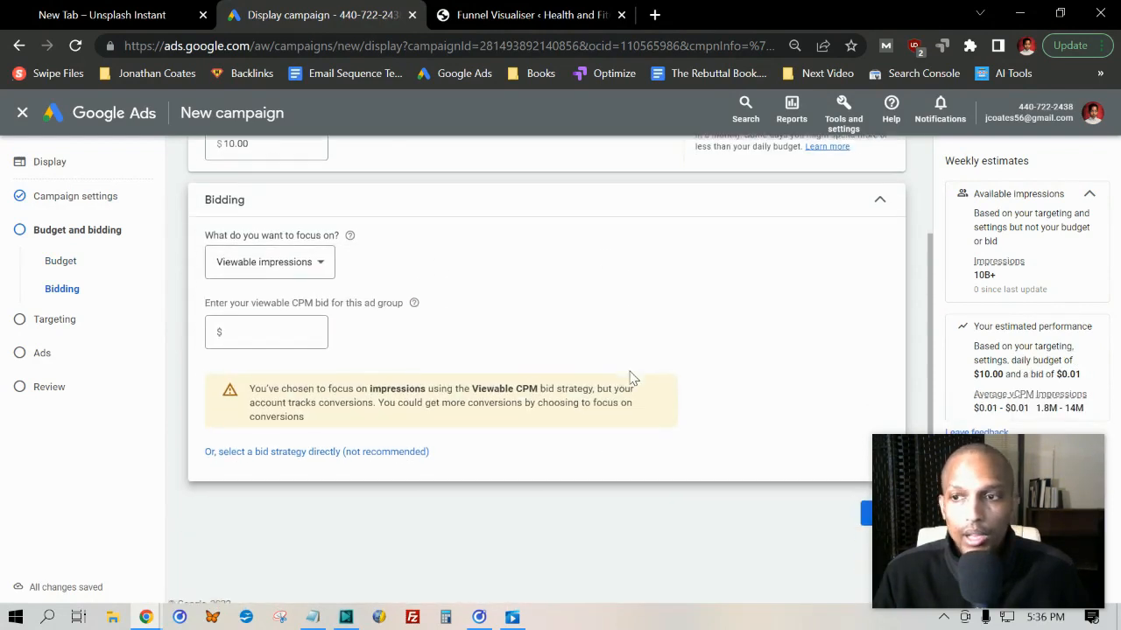
click(865, 517)
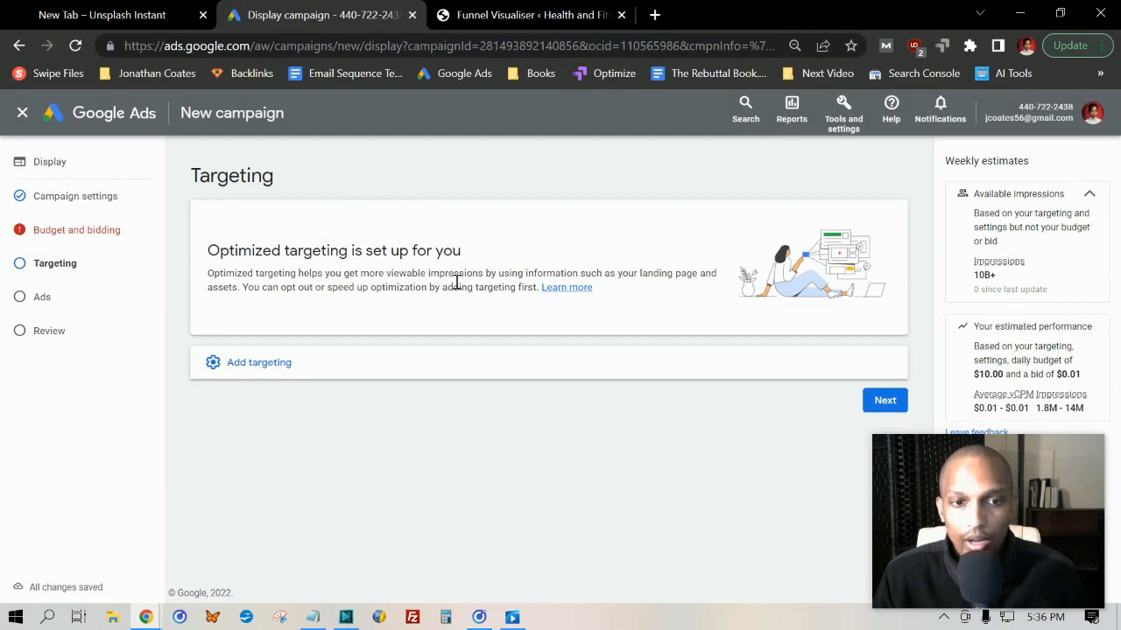
Add demographic targeting to the campaign and exclude the Male and Unknown genders
click(291, 354)
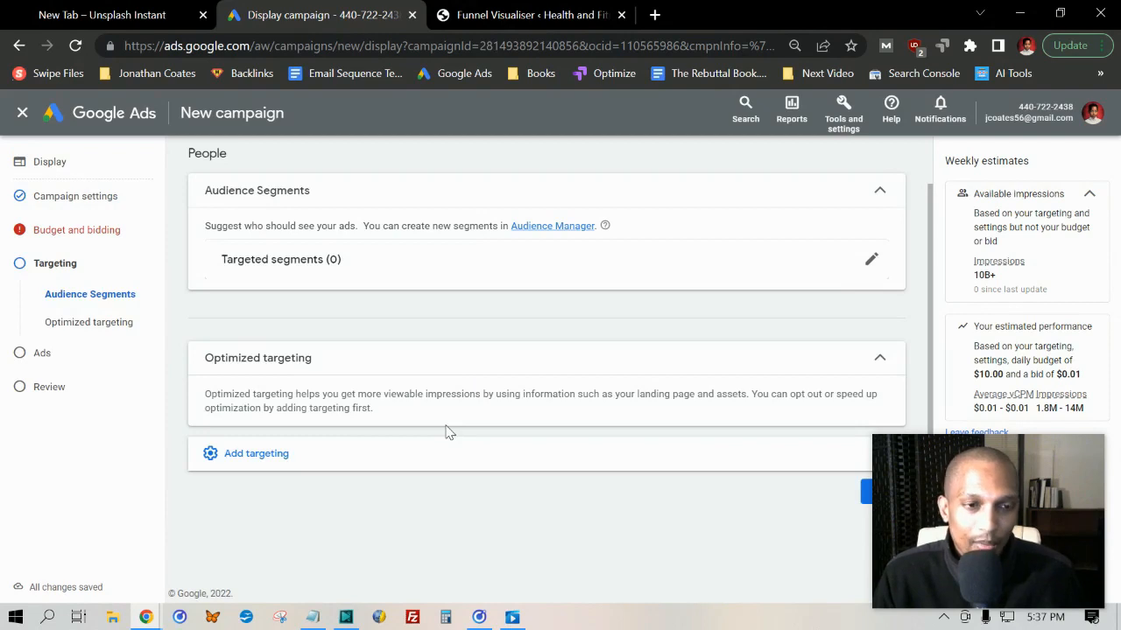
click(263, 459)
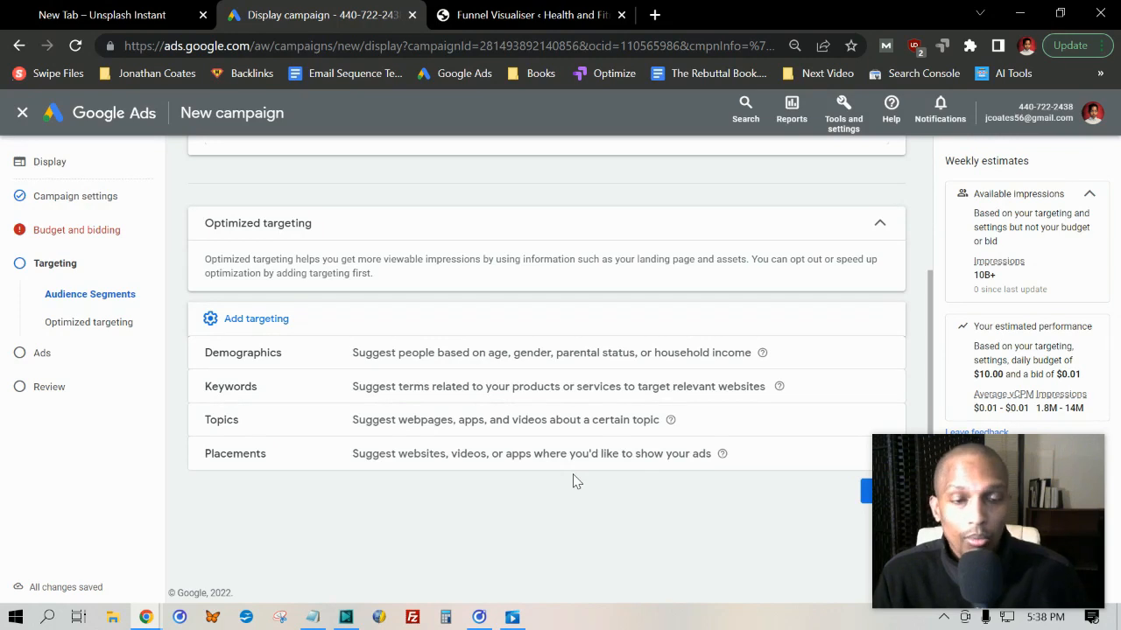
click(231, 353)
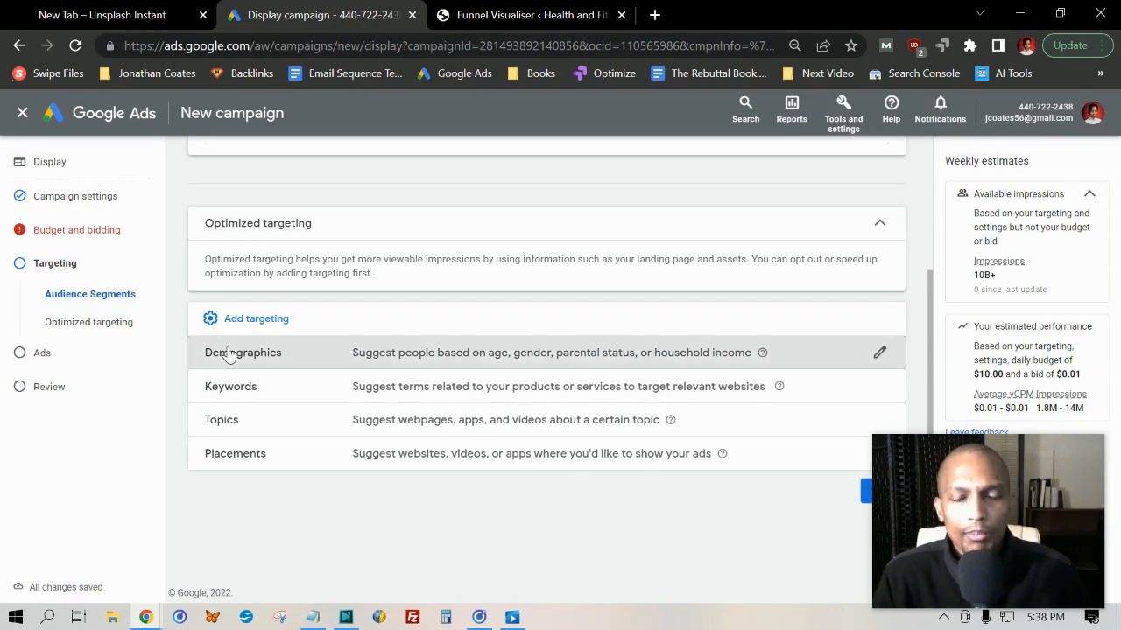
scroll(295, 298, down, 1)
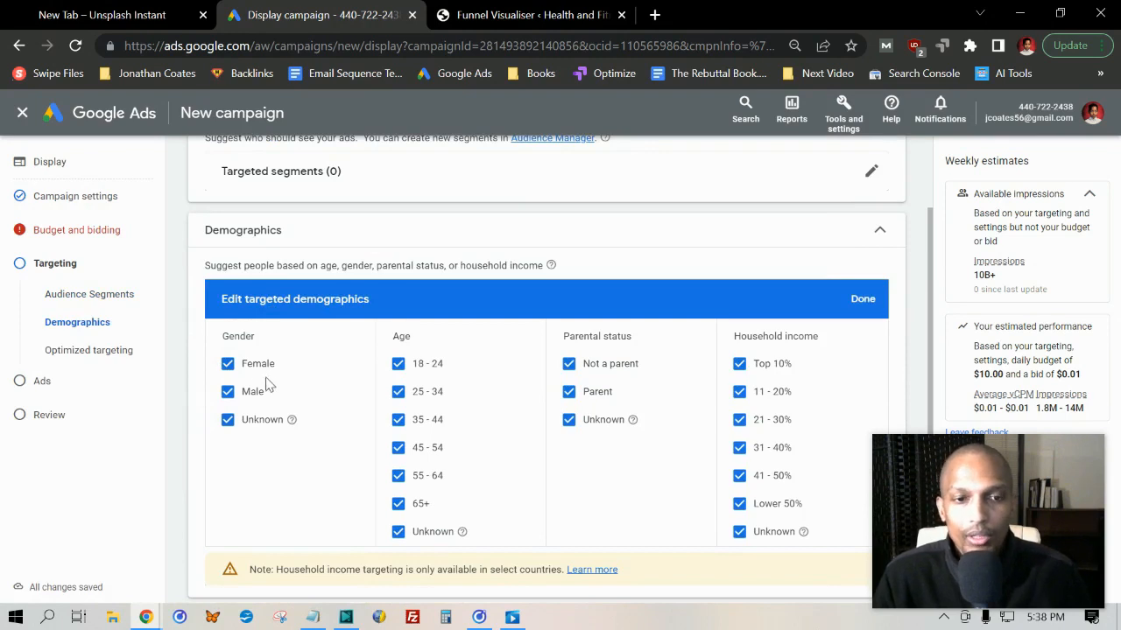
click(228, 392)
click(228, 423)
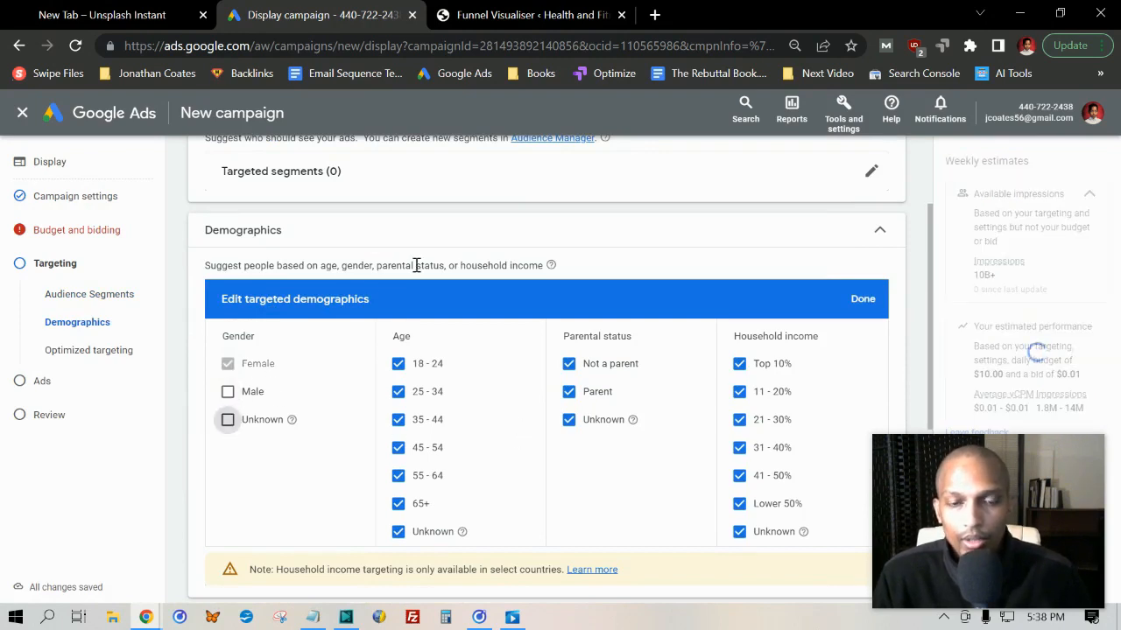
Exclude ages 18 - 24, 55 - 64 and 65+ and the Lower 50% and Unknown household incomes, and apply the demographics
click(398, 363)
click(399, 475)
click(399, 503)
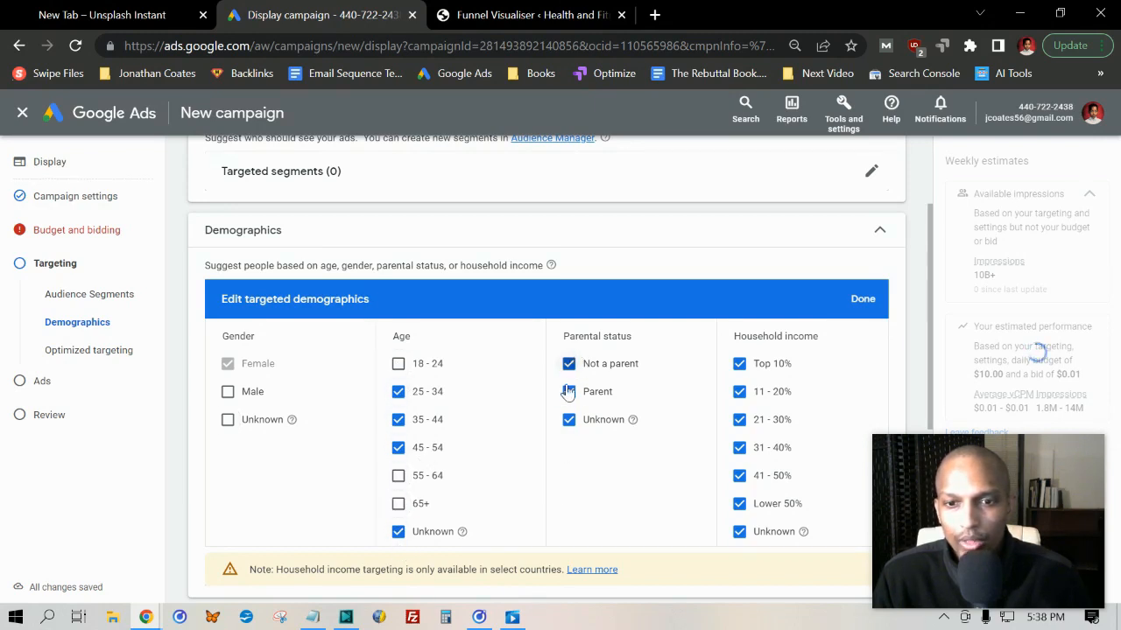
click(740, 532)
click(740, 503)
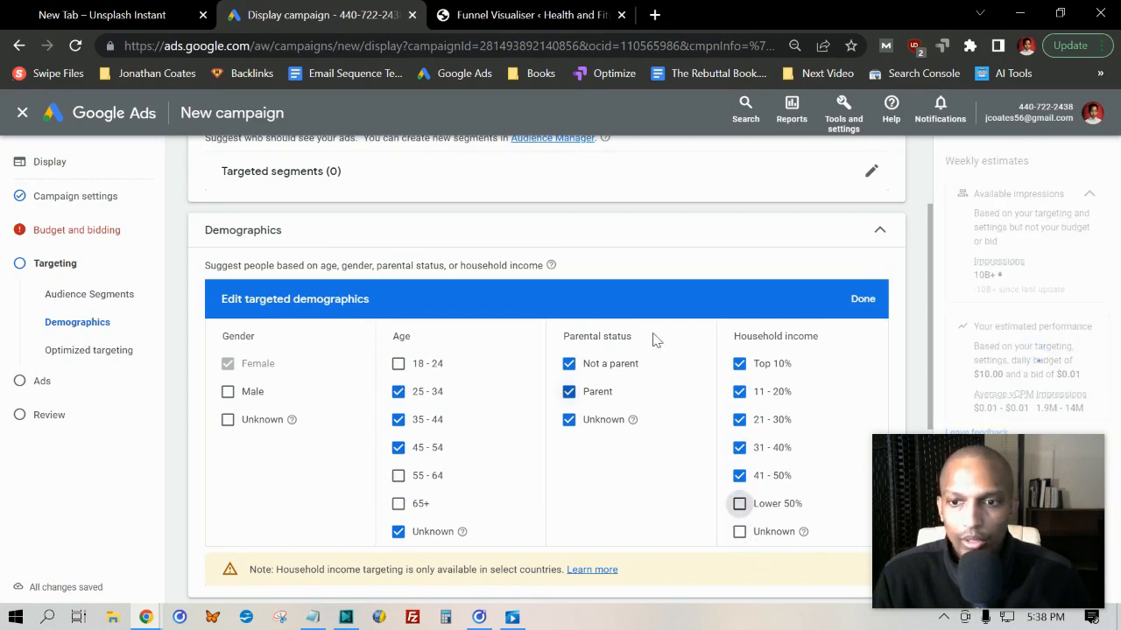
scroll(657, 342, down, 2)
click(185, 379)
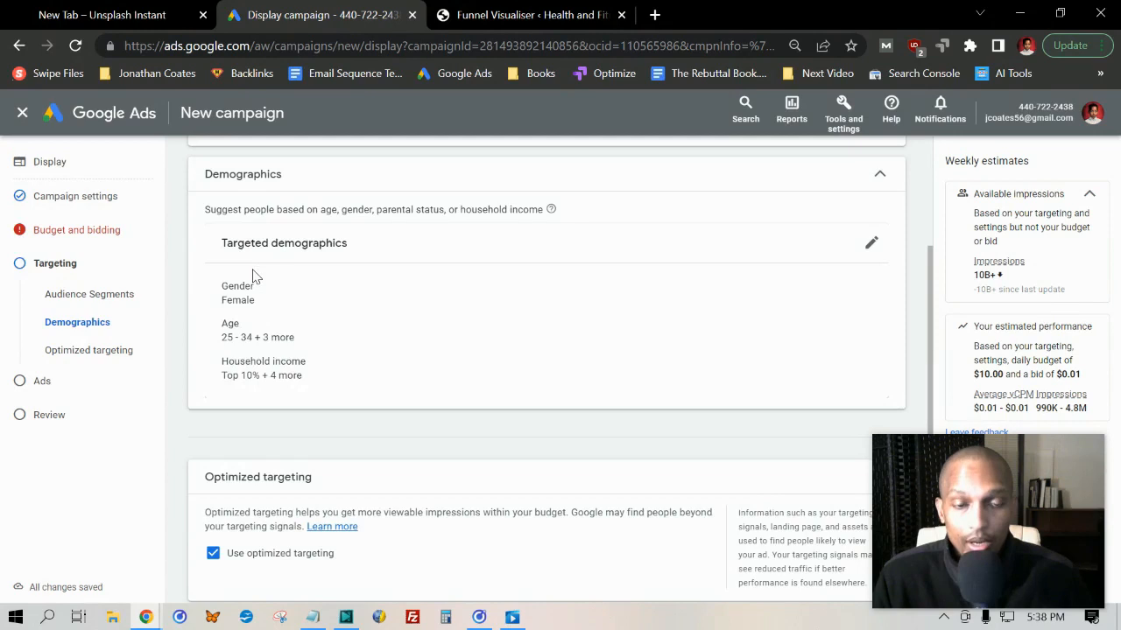
Add the keyword targeting section, examine its keyword entry and keyword ideas fields, and close the editor without entering keywords
scroll(254, 289, down, 2)
click(236, 459)
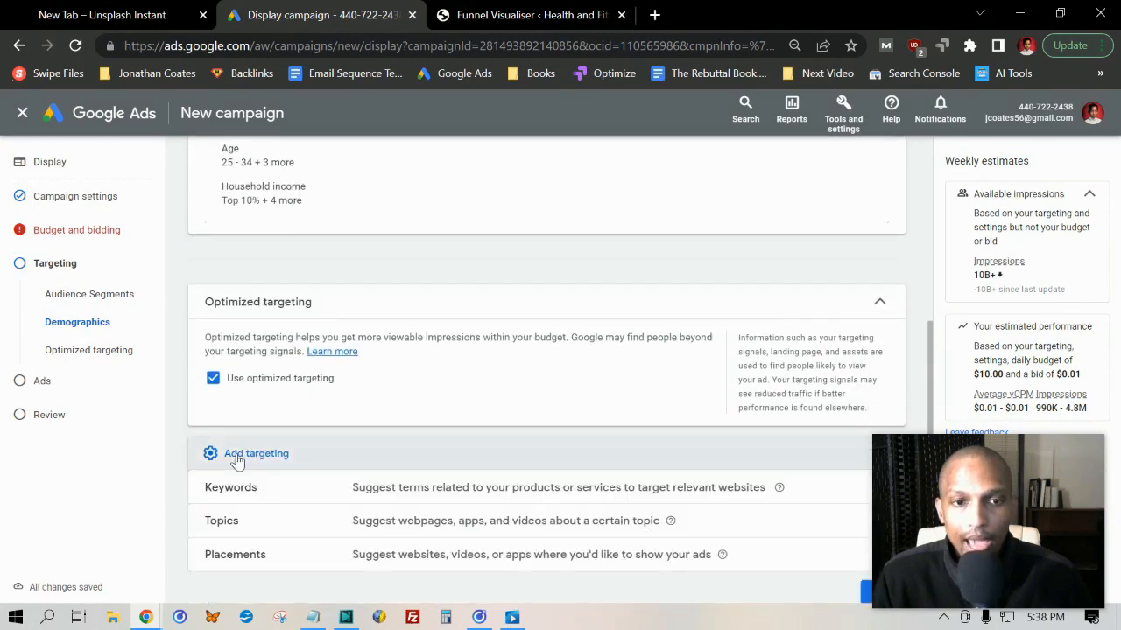
scroll(263, 412, down, 1)
click(220, 383)
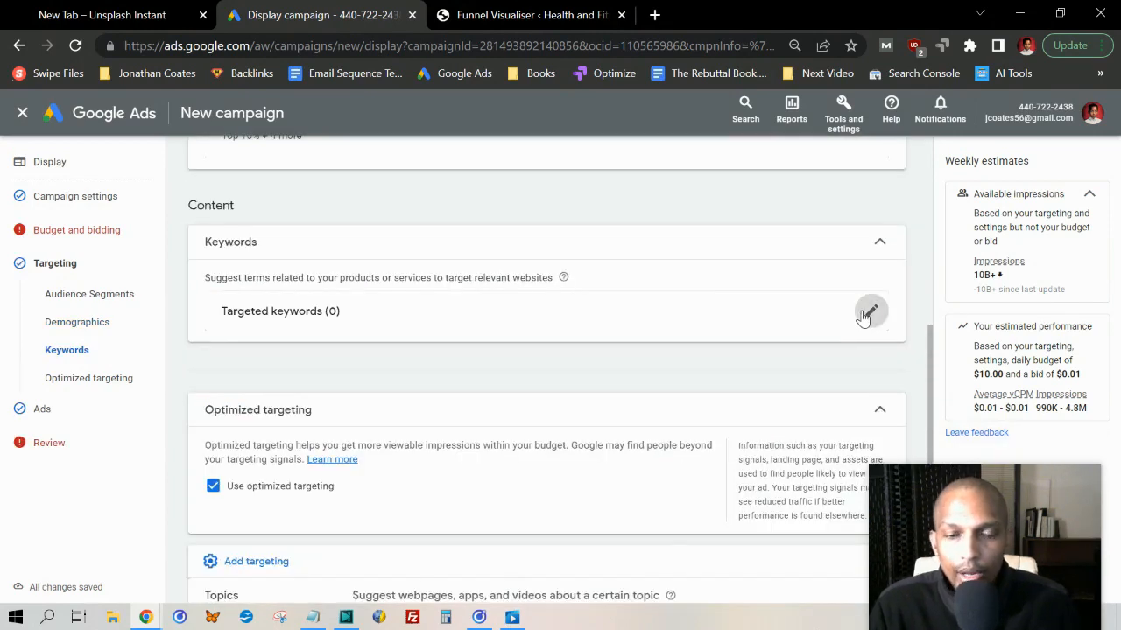
click(867, 315)
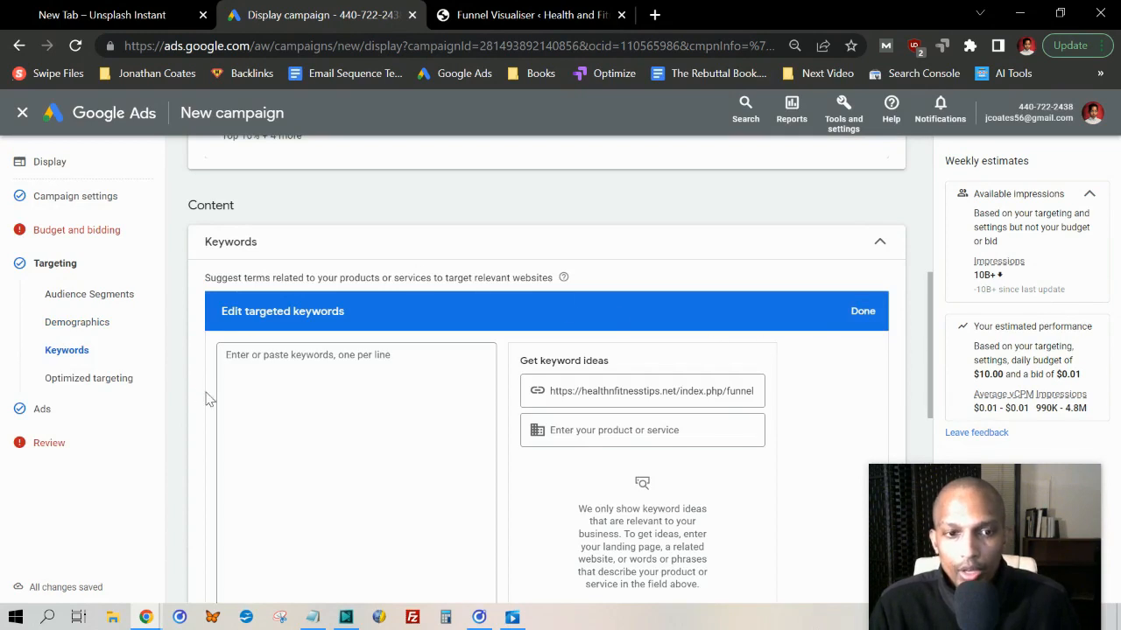
click(249, 359)
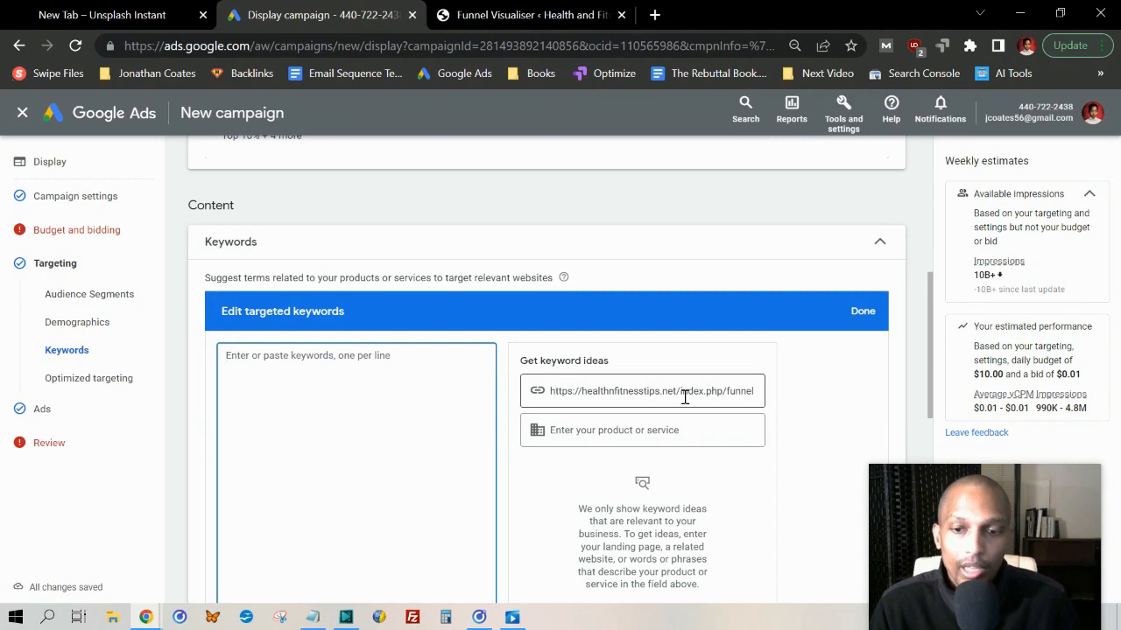
click(560, 429)
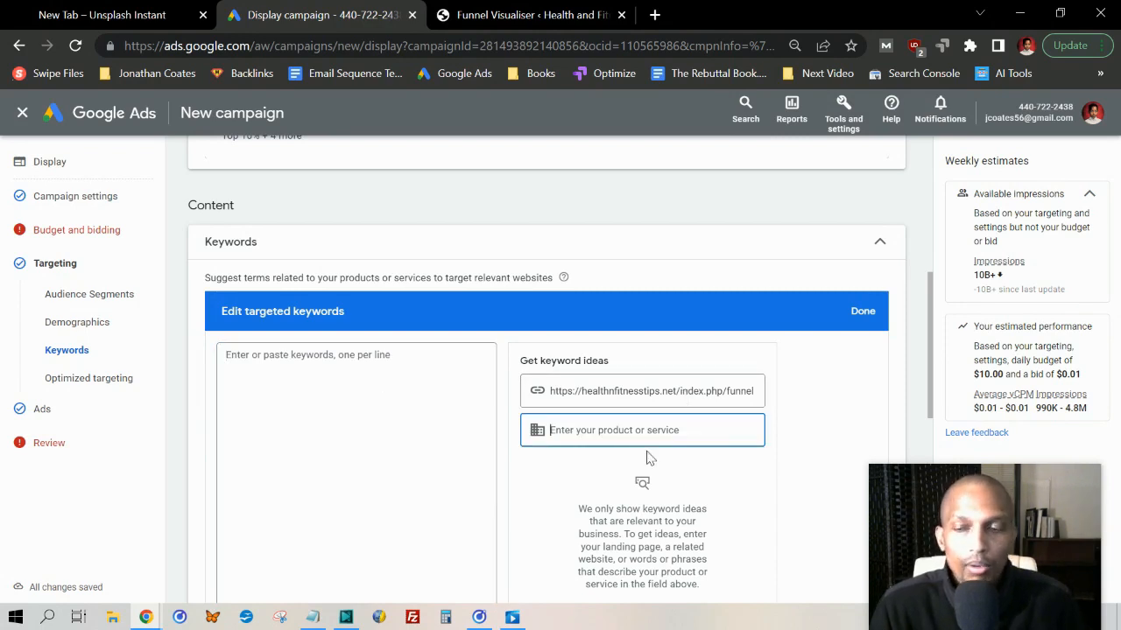
click(290, 370)
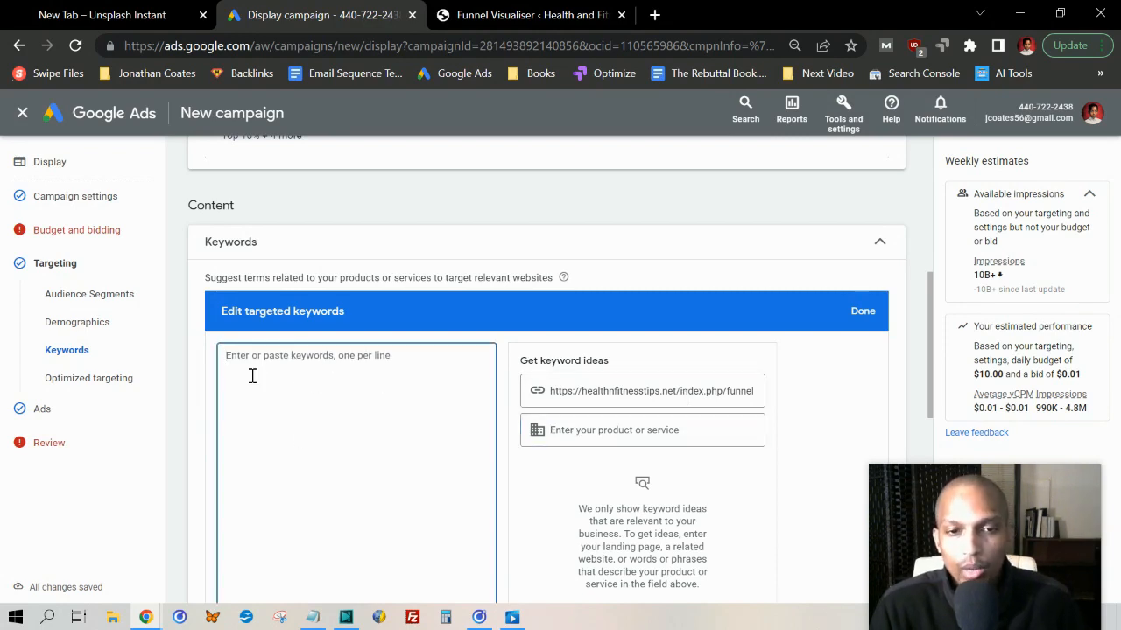
click(862, 311)
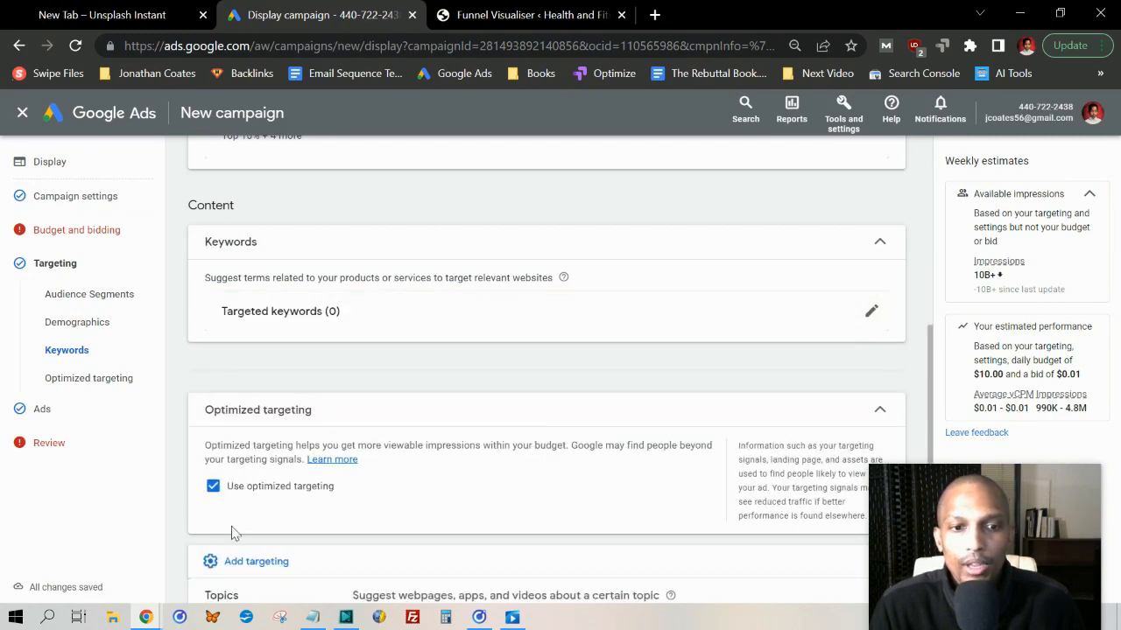
Leave optimized targeting on without adding topics or placements, and continue to the ad creation form's business name field
scroll(350, 530, down, 2)
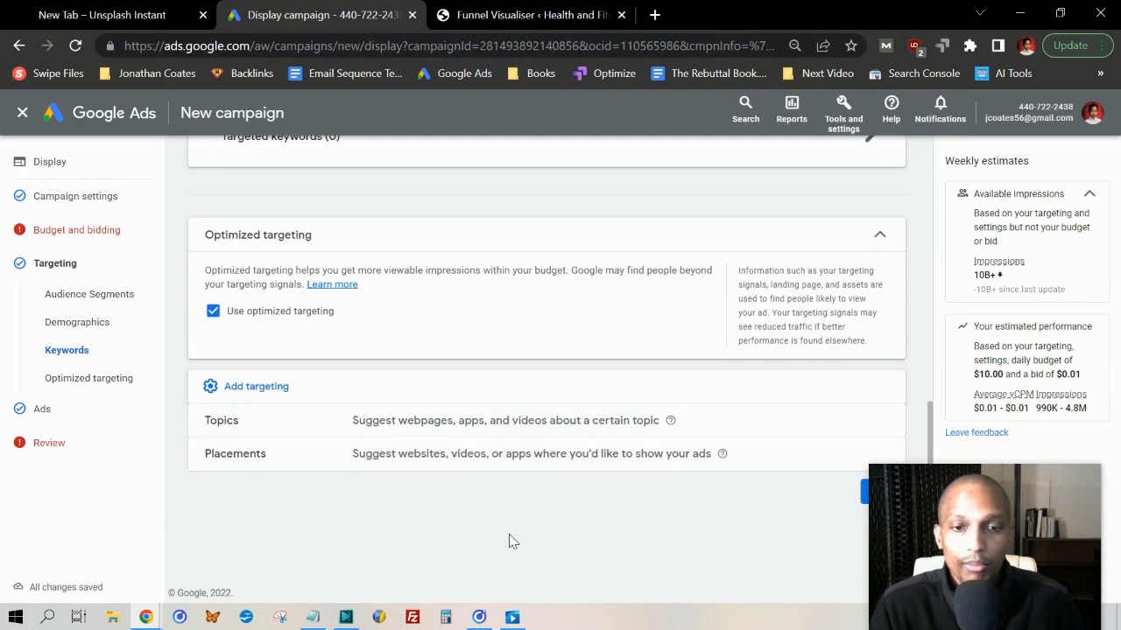
click(864, 492)
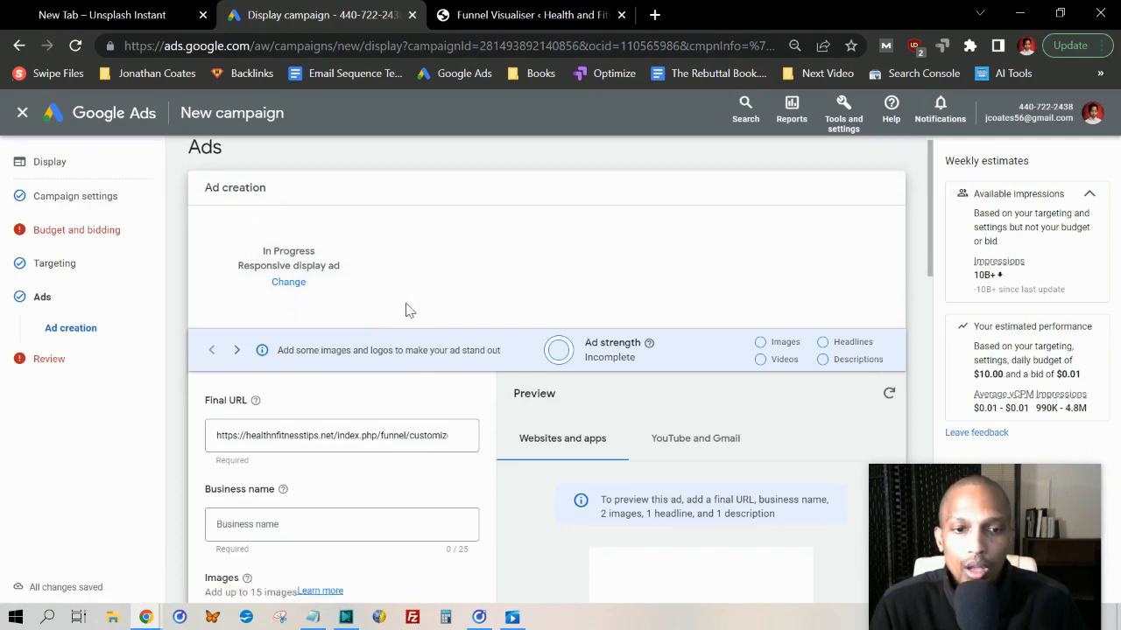
scroll(408, 307, down, 2)
click(235, 363)
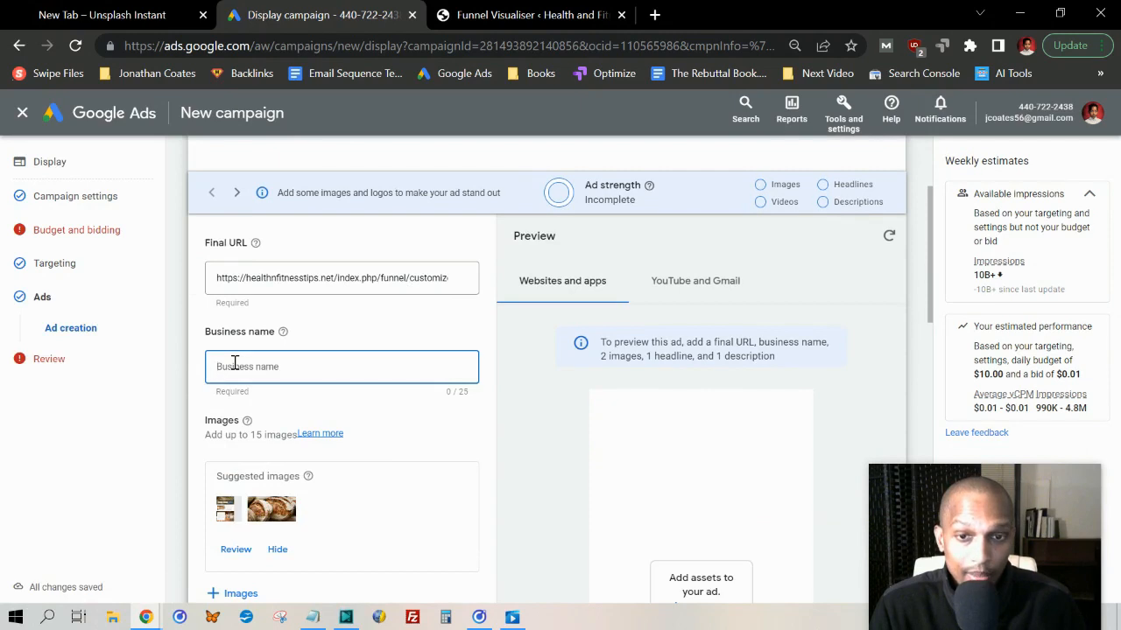
Review the suggested ad images and the website, asset library and free stock image sources, and cancel without saving a selection
scroll(248, 403, down, 1)
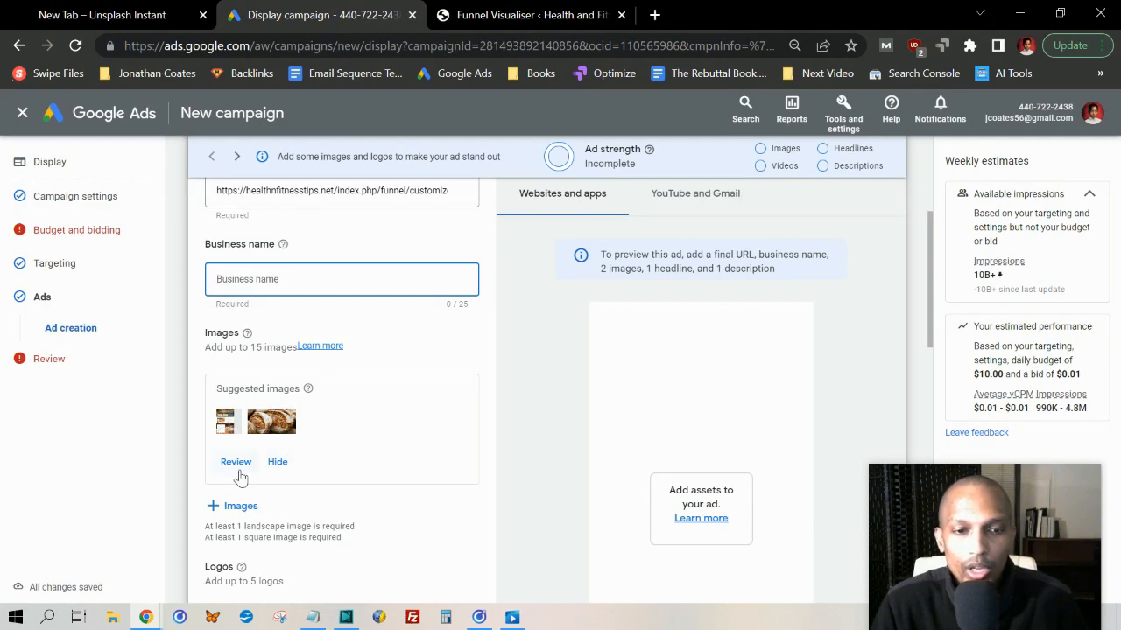
click(236, 459)
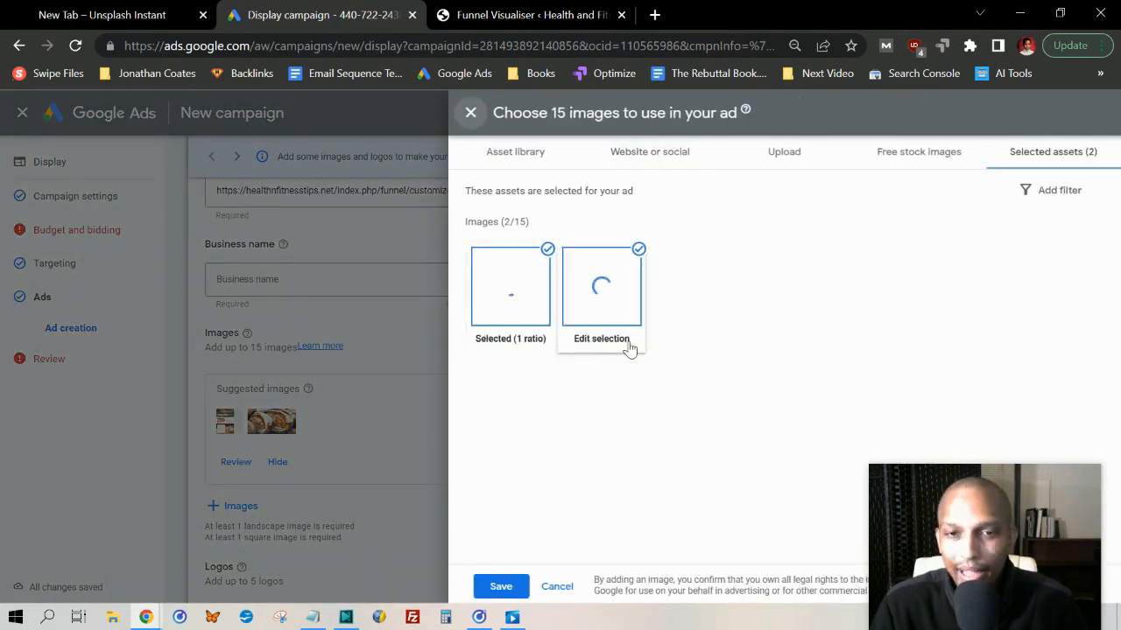
click(640, 156)
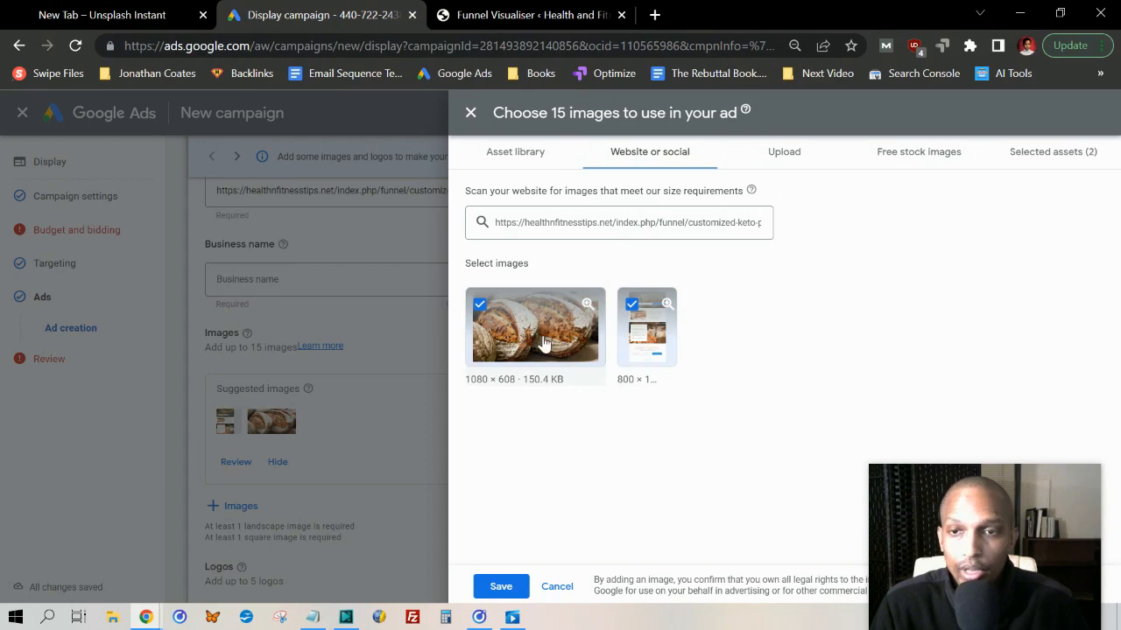
click(515, 159)
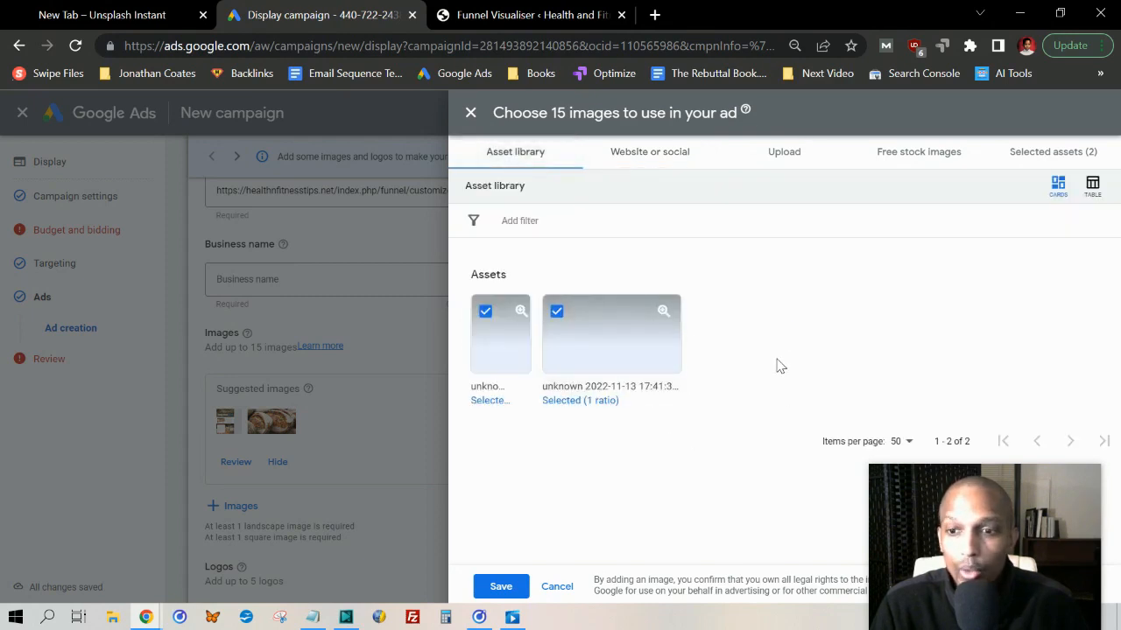
click(904, 156)
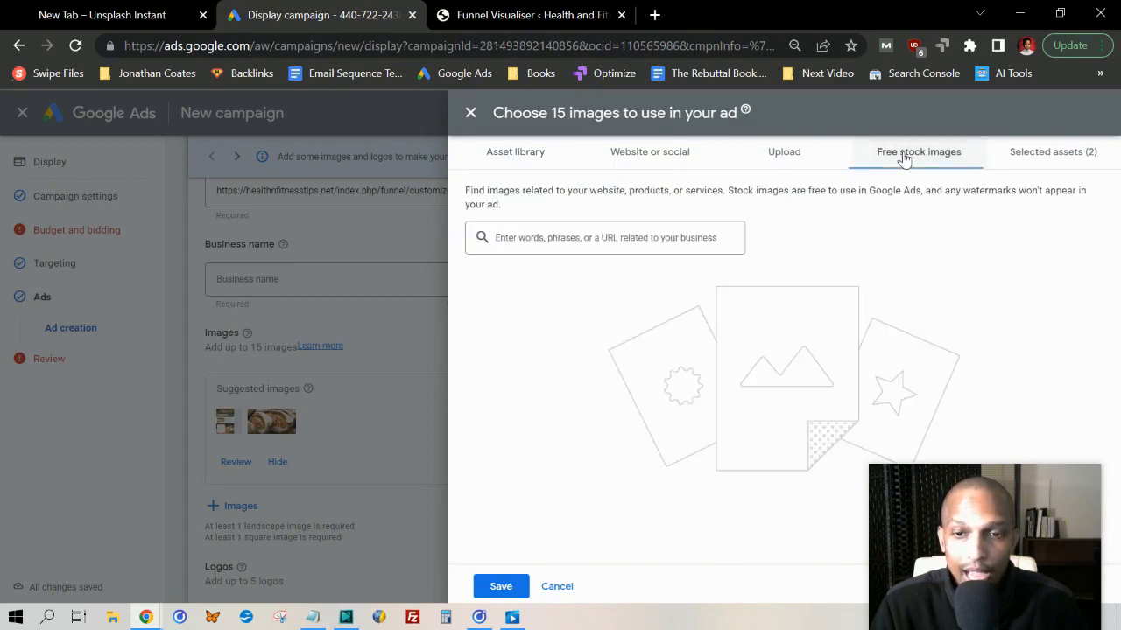
click(612, 242)
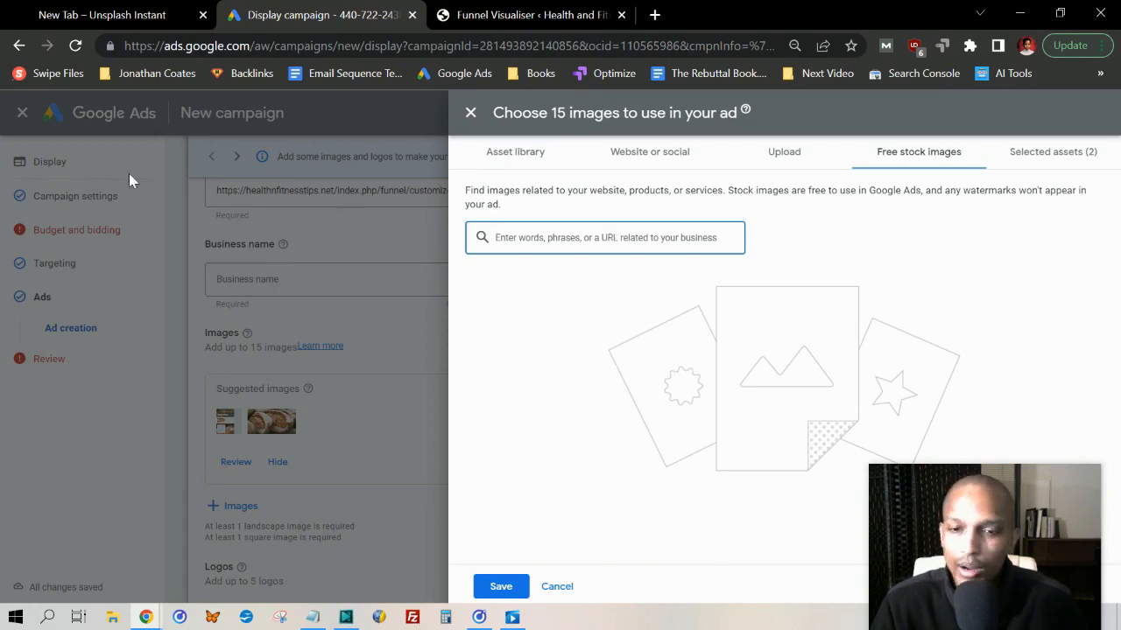
click(1056, 158)
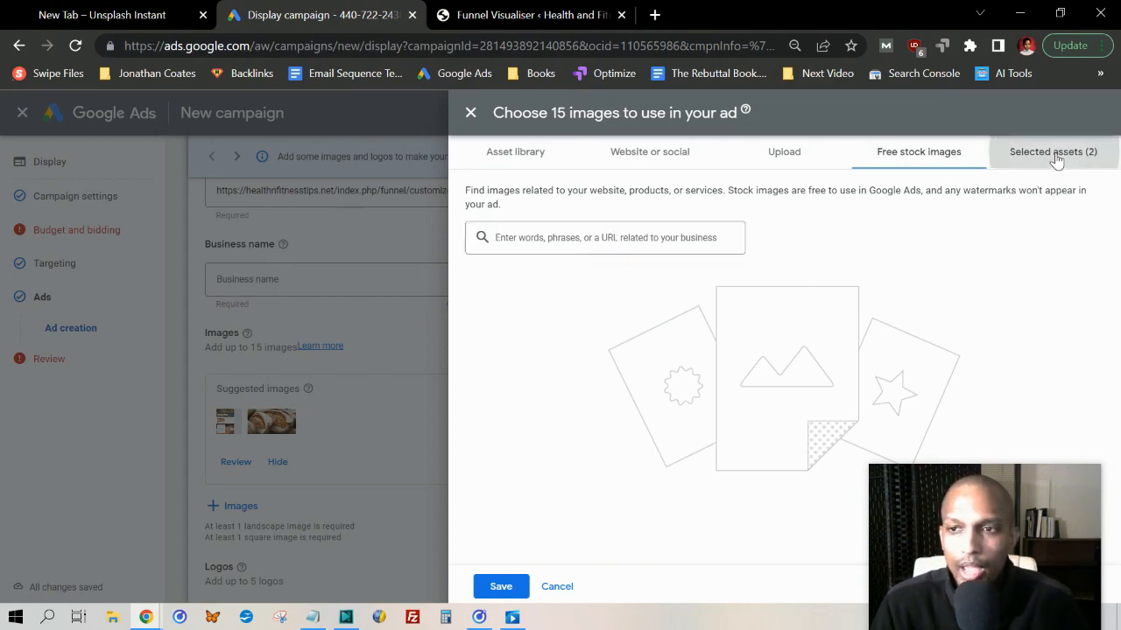
click(556, 587)
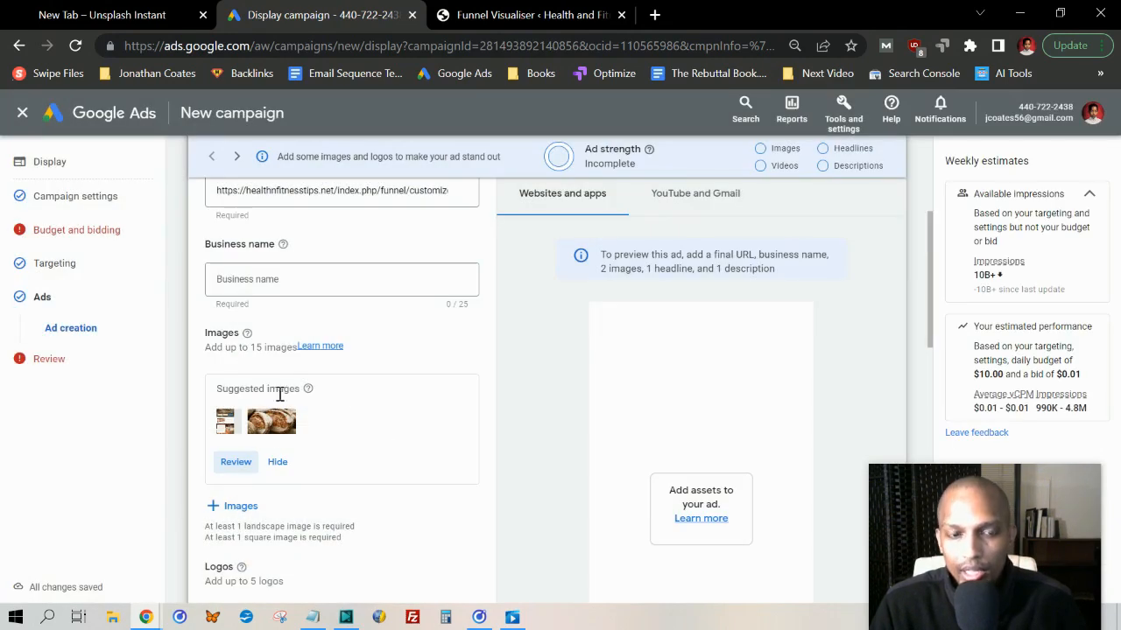
Review the ad form's image, logo, video, headline, long headline and description fields down to the end without entering anything
scroll(294, 398, down, 2)
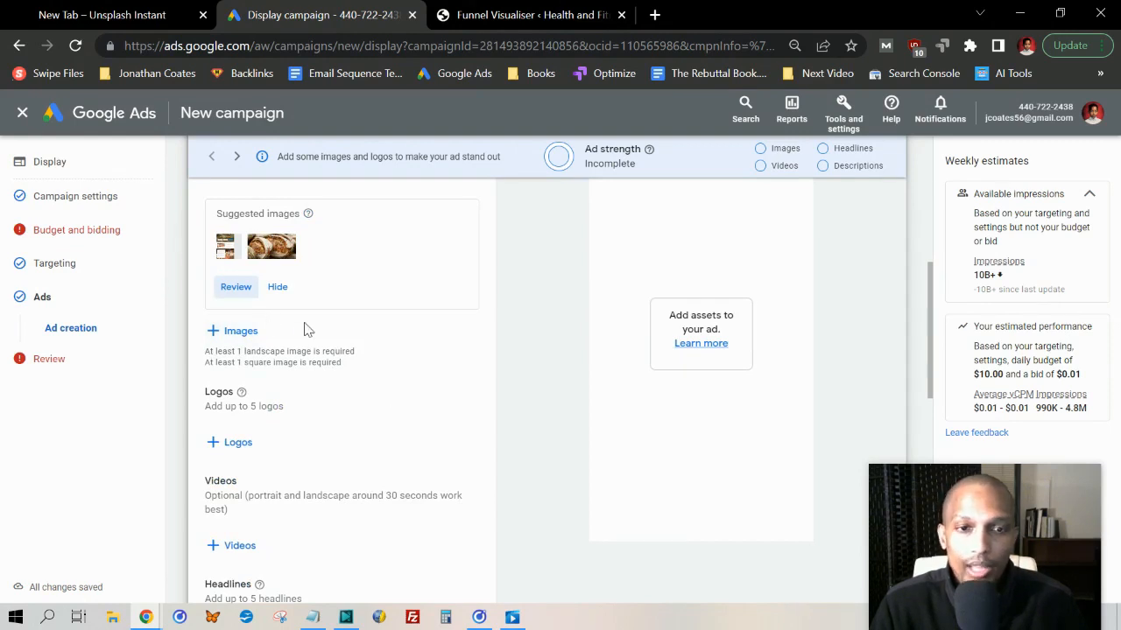
scroll(305, 329, down, 2)
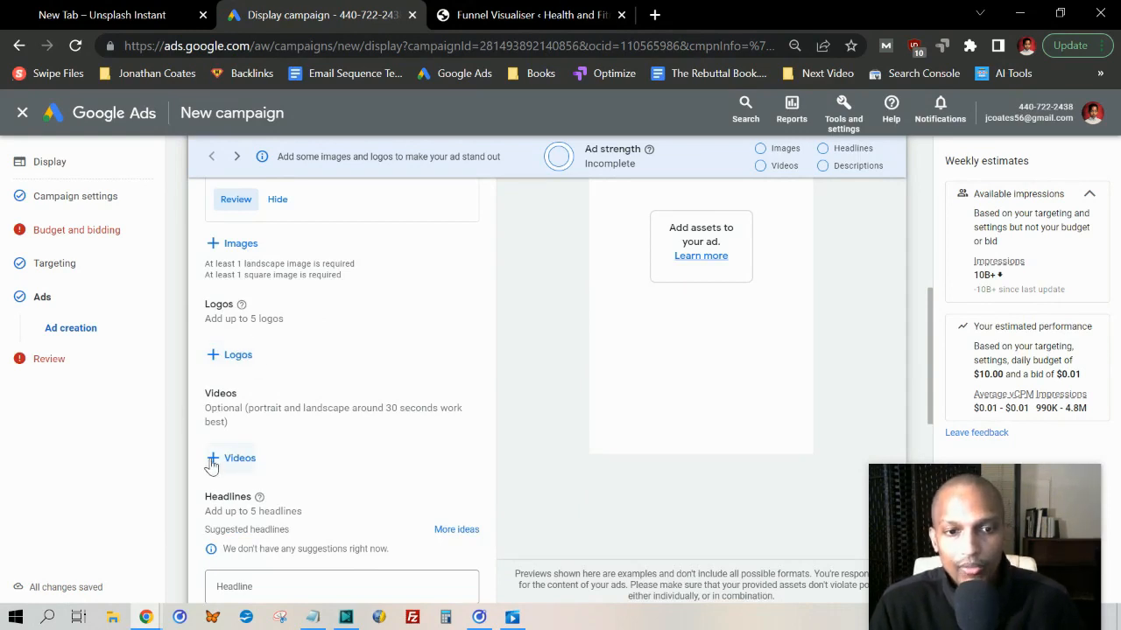
scroll(265, 490, down, 2)
drag(205, 424, 305, 431)
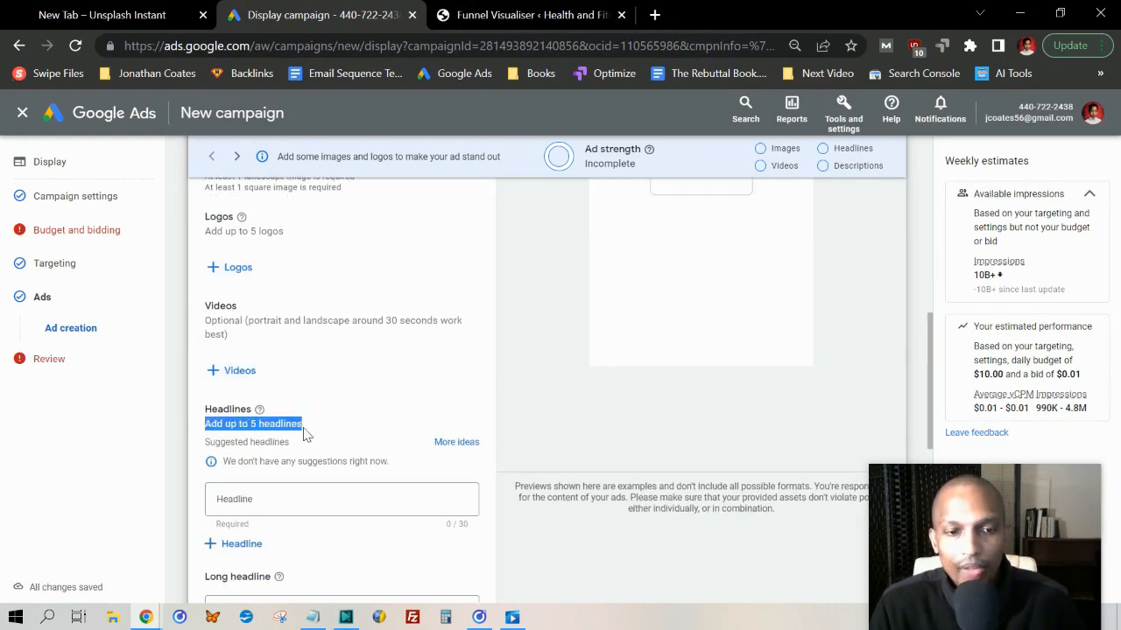
click(317, 514)
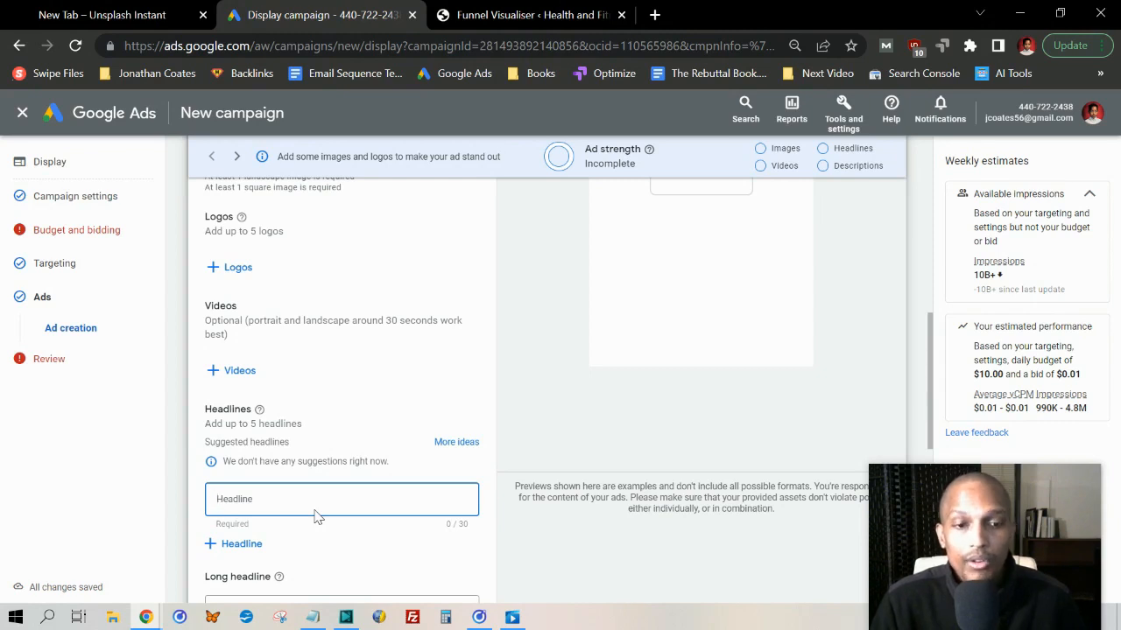
scroll(326, 367, down, 4)
click(261, 405)
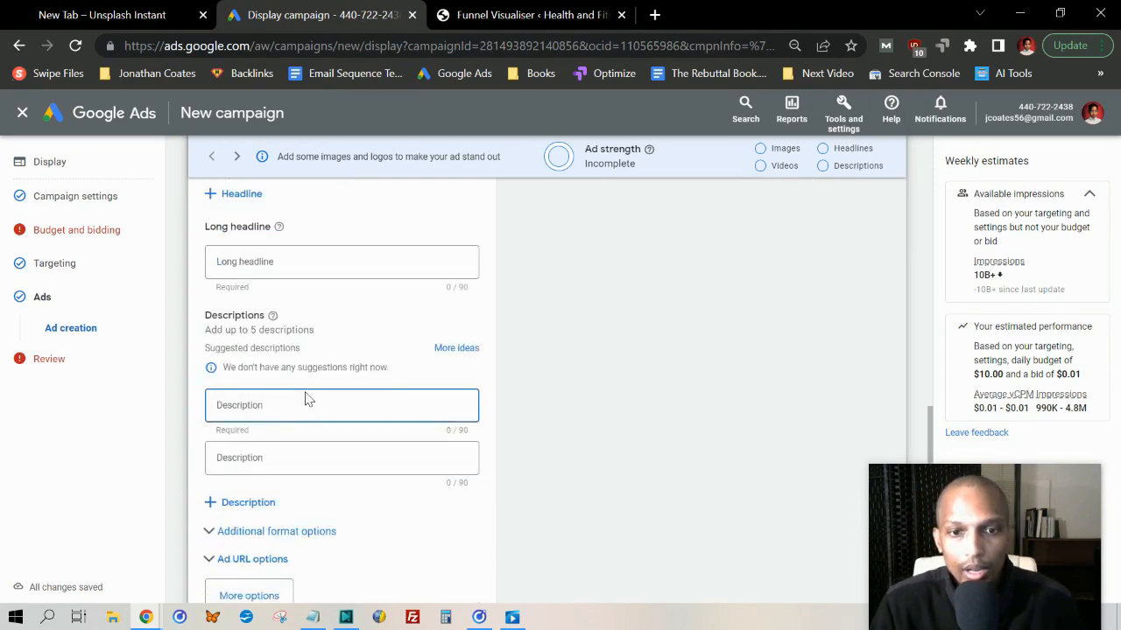
scroll(307, 398, down, 2)
click(201, 364)
Return to the start of the ad creation form and show the ad preview for YouTube and Gmail
scroll(320, 400, up, 9)
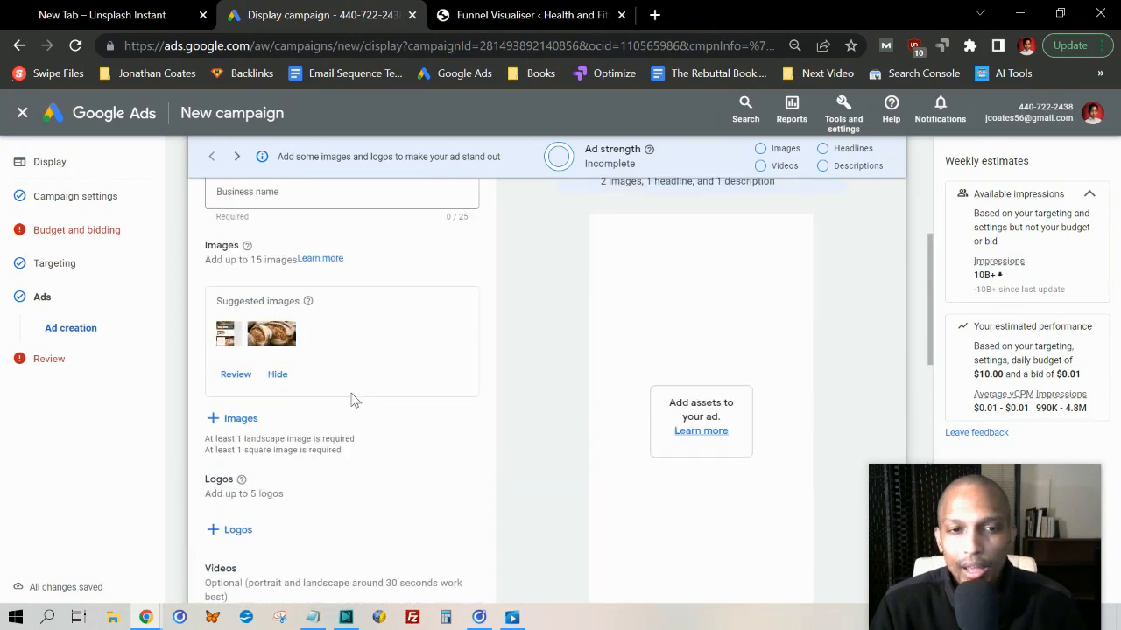
scroll(353, 400, up, 4)
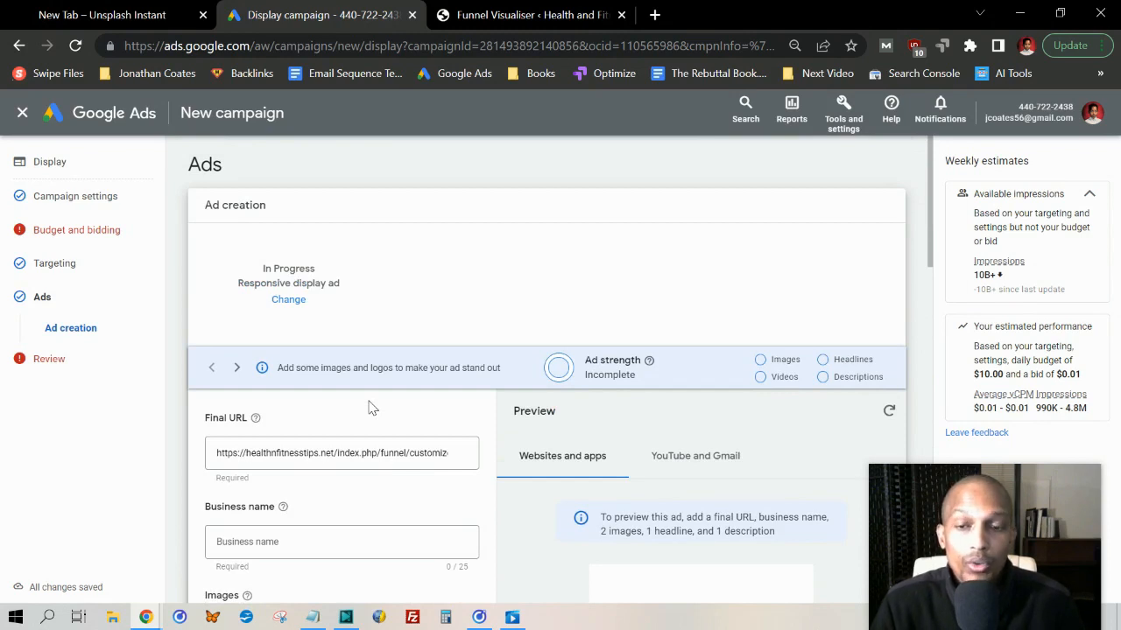
scroll(369, 407, down, 2)
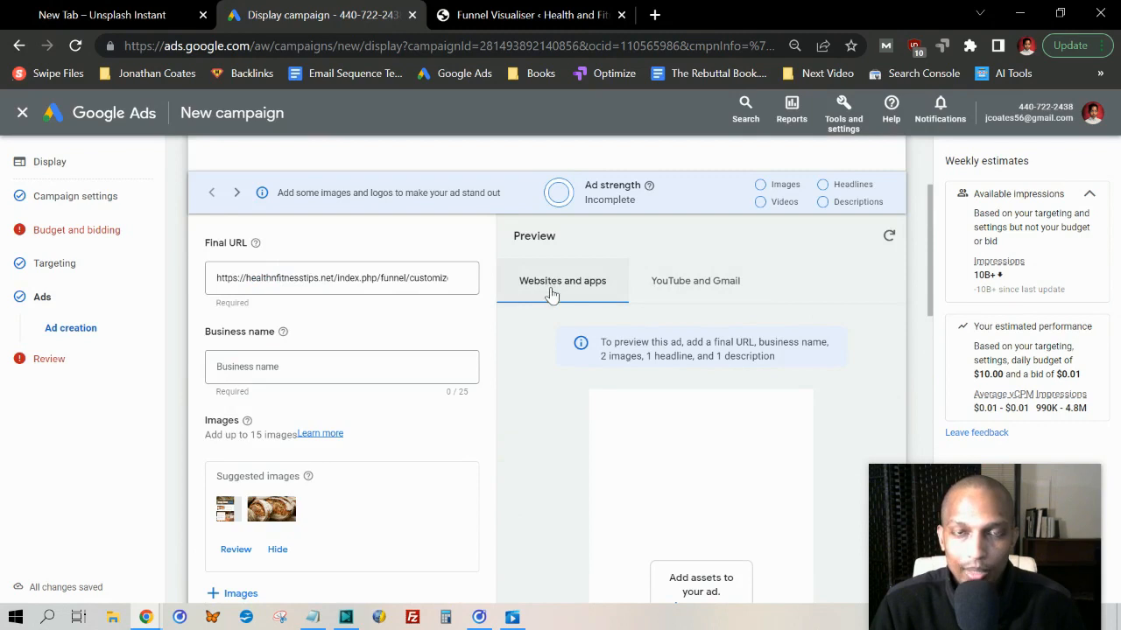
click(708, 292)
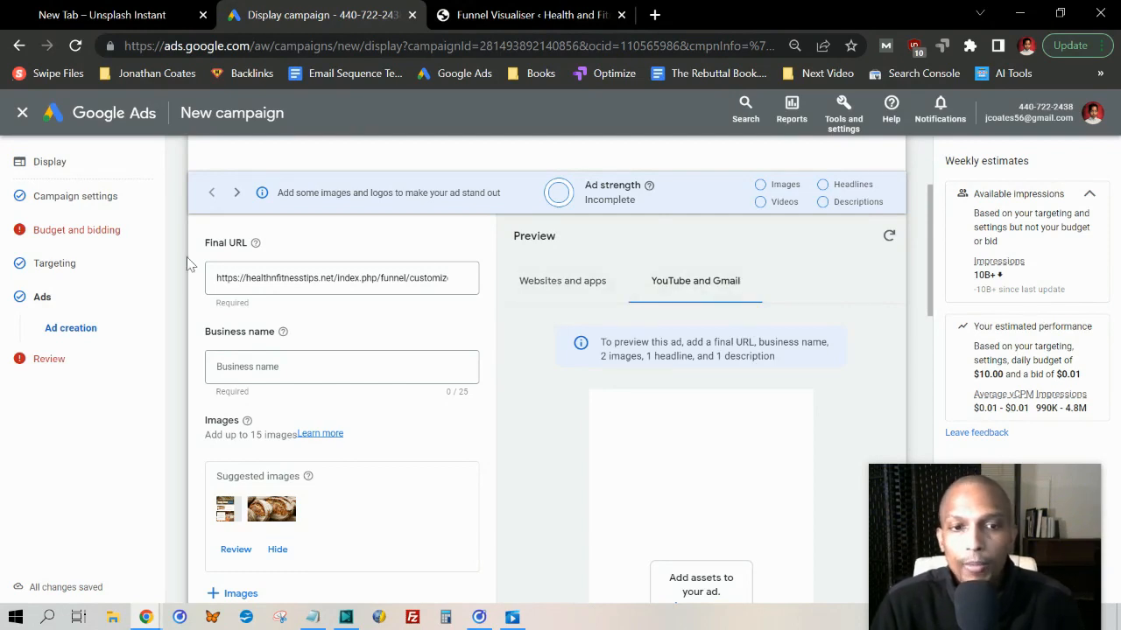
Check the full final URL and go over the asset fields through the additional format options, ad URL options and ad creation controls
click(211, 282)
key(End)
scroll(376, 395, down, 2)
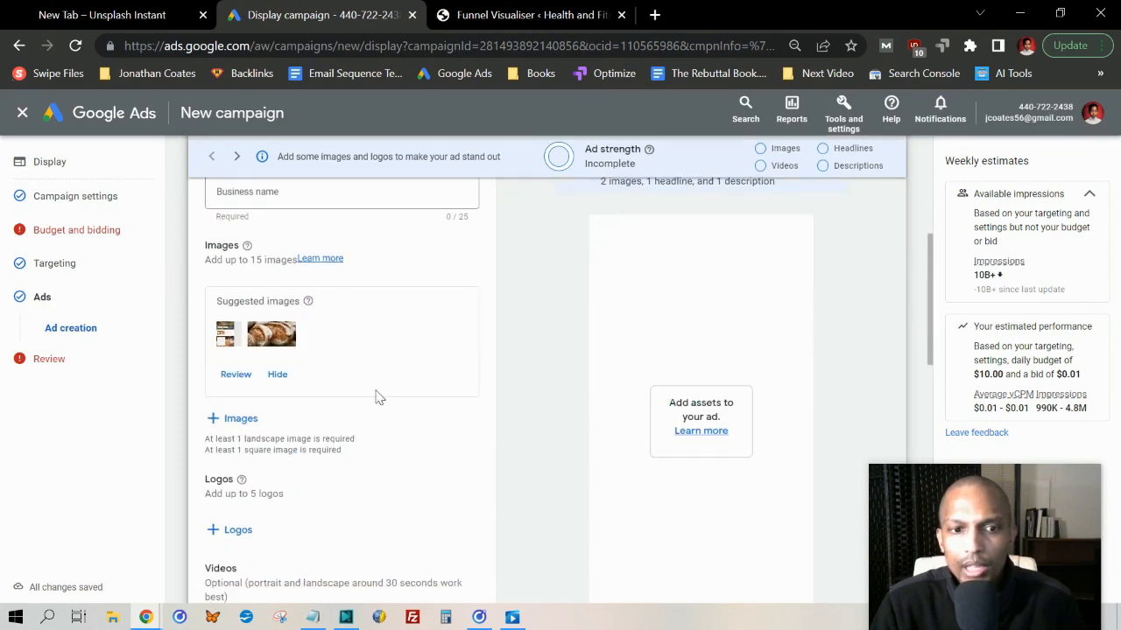
scroll(297, 410, down, 2)
scroll(252, 331, down, 1)
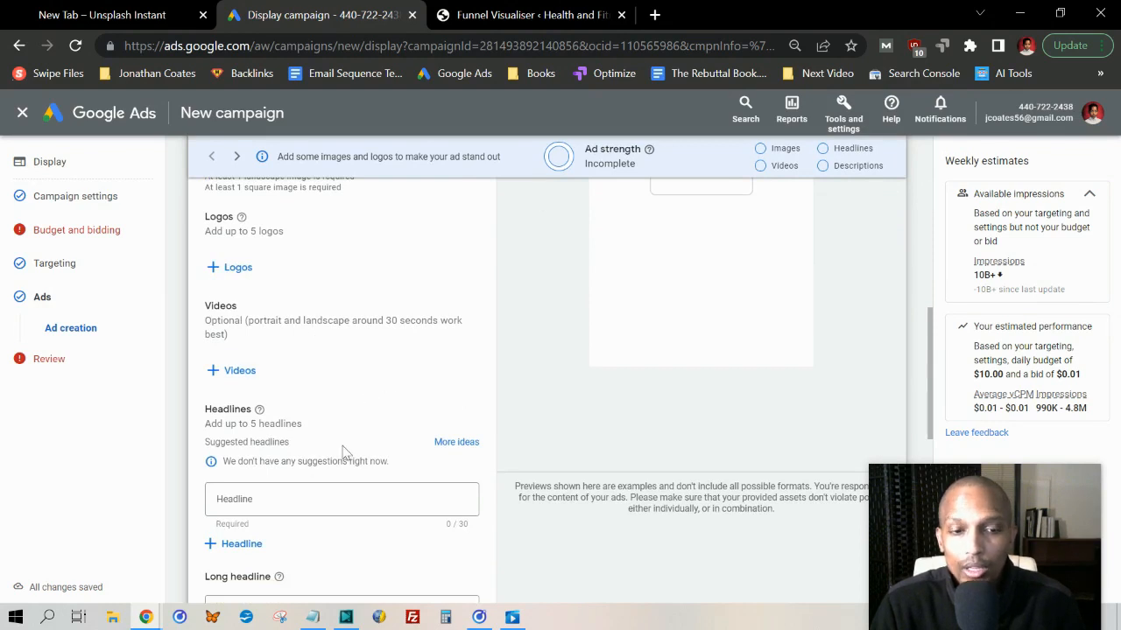
scroll(285, 429, down, 3)
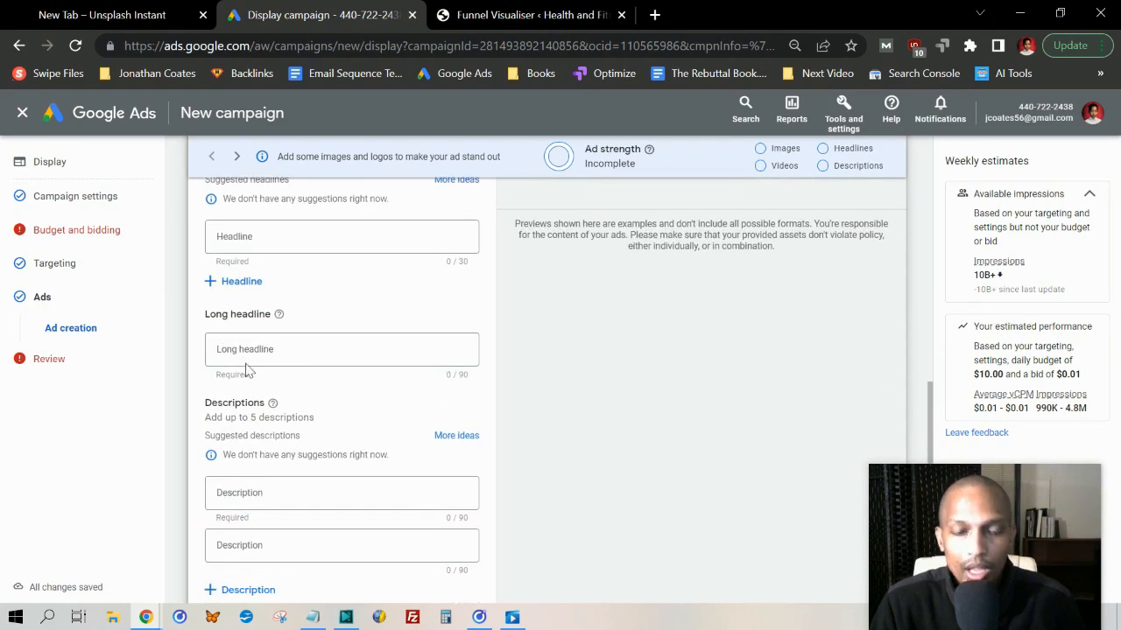
scroll(289, 394, down, 2)
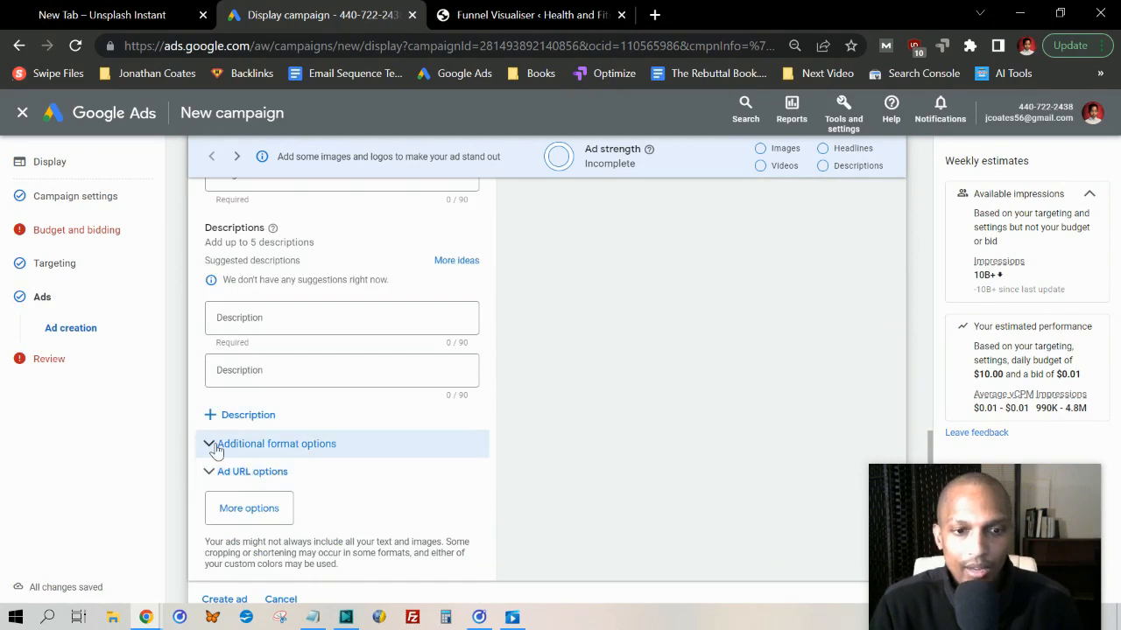
scroll(221, 449, down, 1)
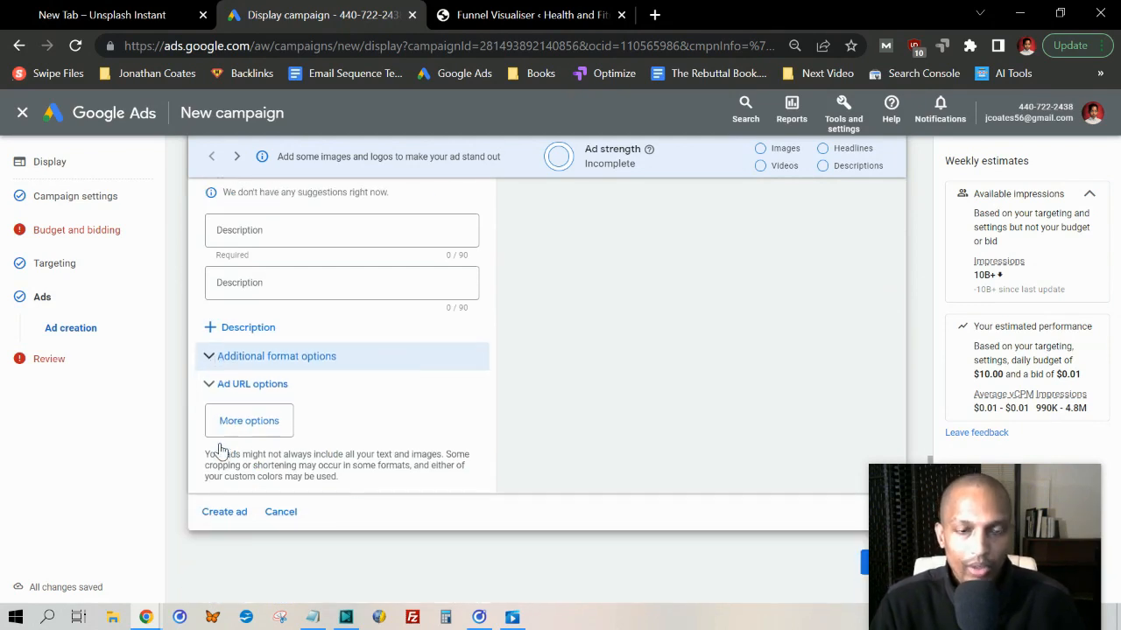
click(211, 356)
scroll(367, 442, down, 2)
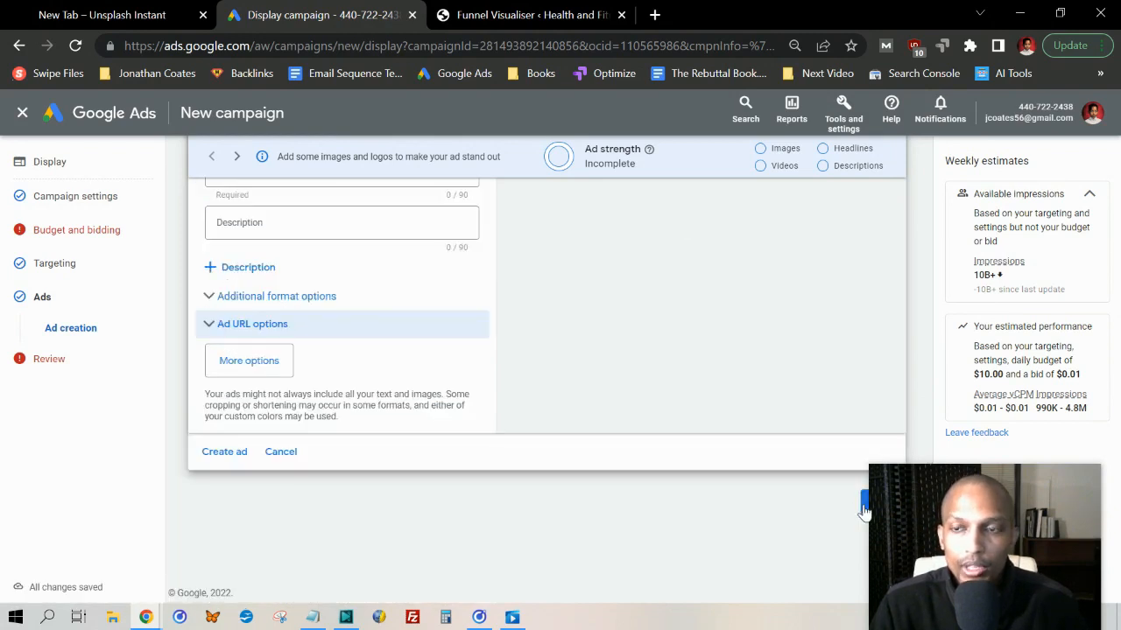
mouse_move(1001, 477)
mouse_down()
mouse_move(806, 453)
mouse_move(708, 462)
mouse_move(997, 455)
mouse_move(996, 478)
mouse_up()
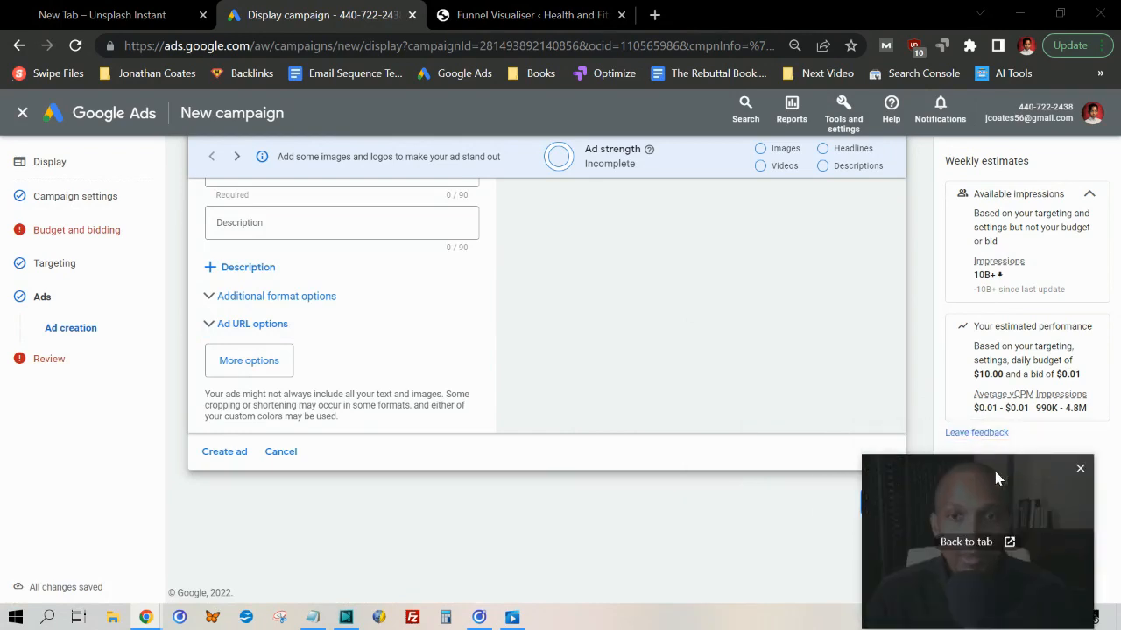
scroll(415, 316, up, 10)
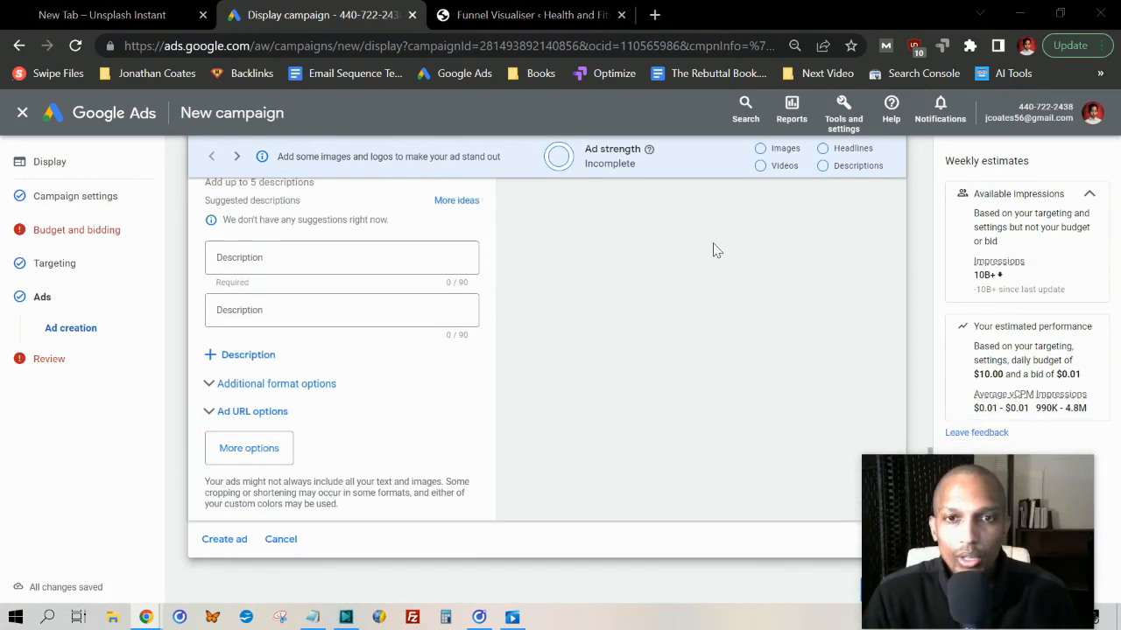
scroll(644, 435, up, 5)
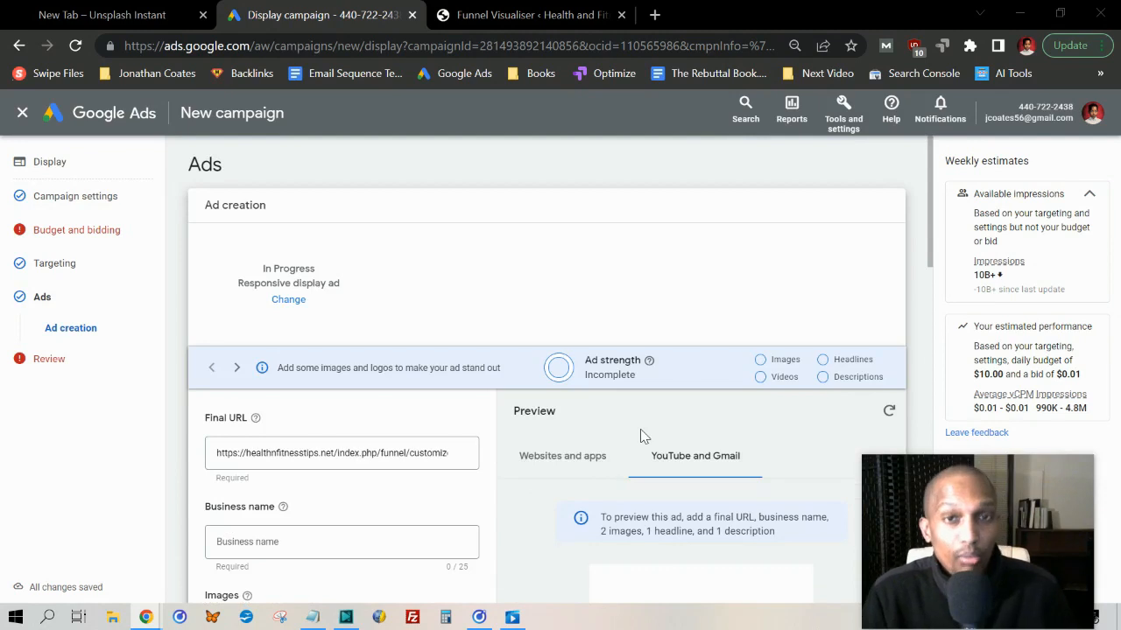